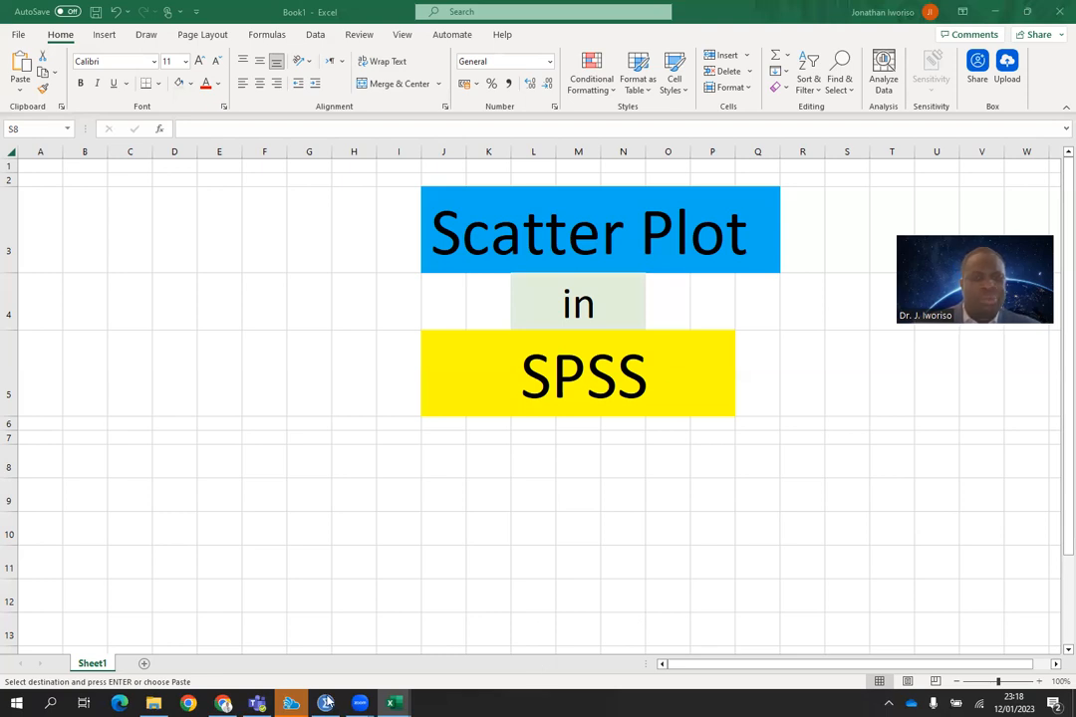
Switch to SPSS Statistics, keep Weight's measurement level as Scale in the variable definitions, and check the level options for Smoke
left_click(325, 703)
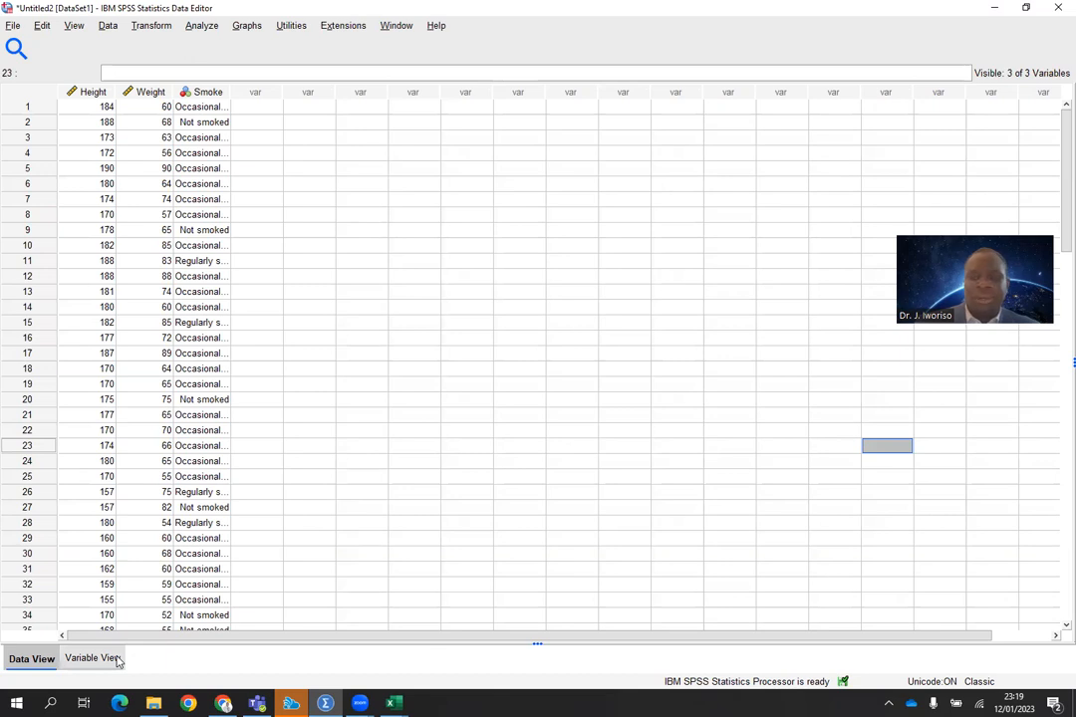
left_click(78, 661)
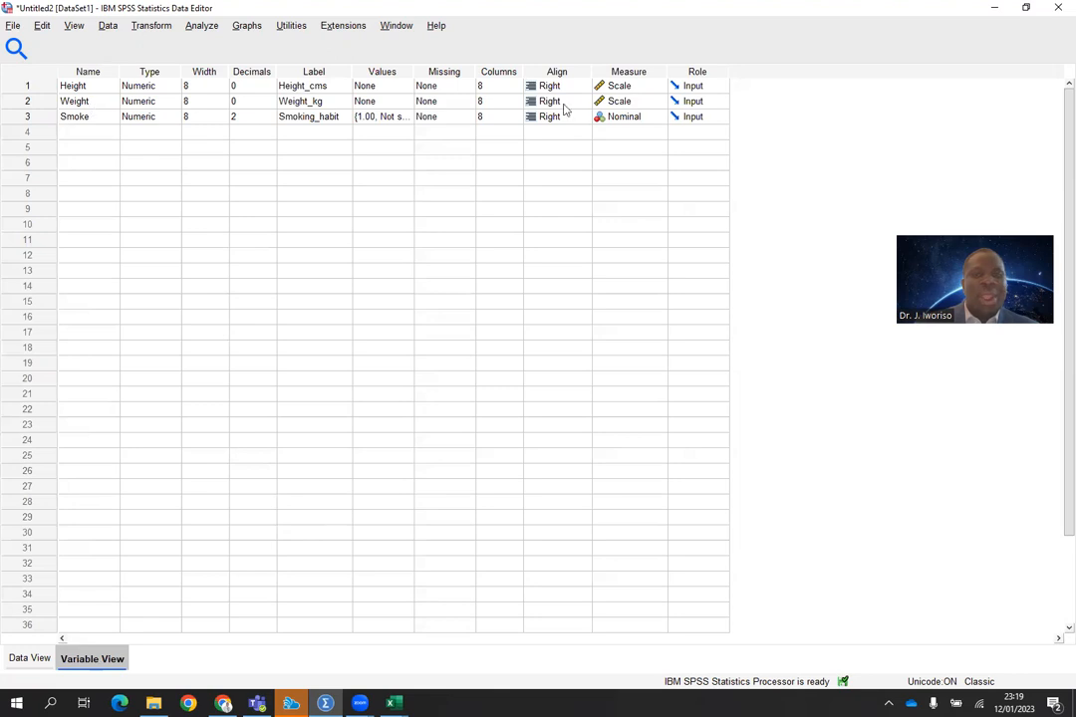
left_click(657, 100)
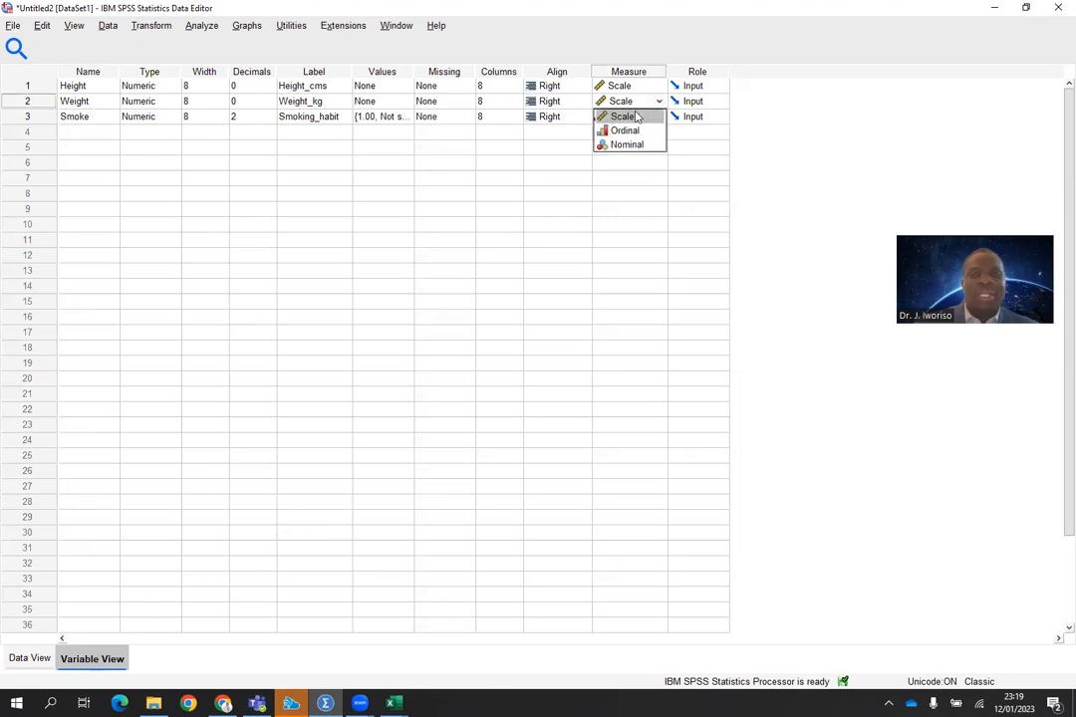
left_click(630, 116)
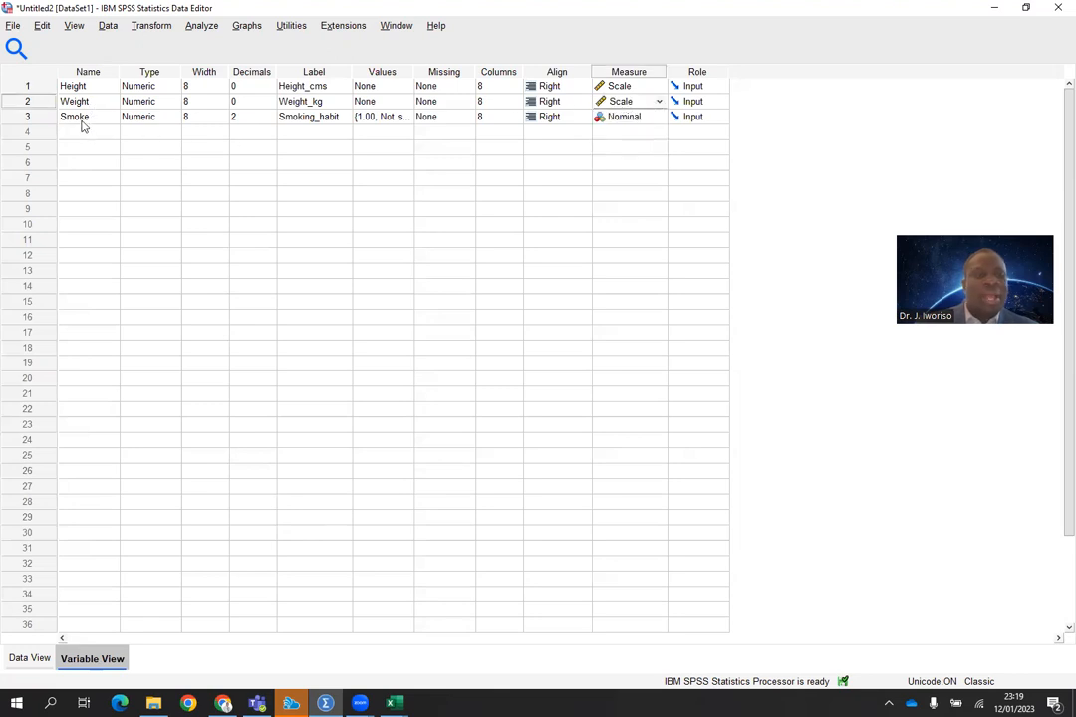
left_click(656, 118)
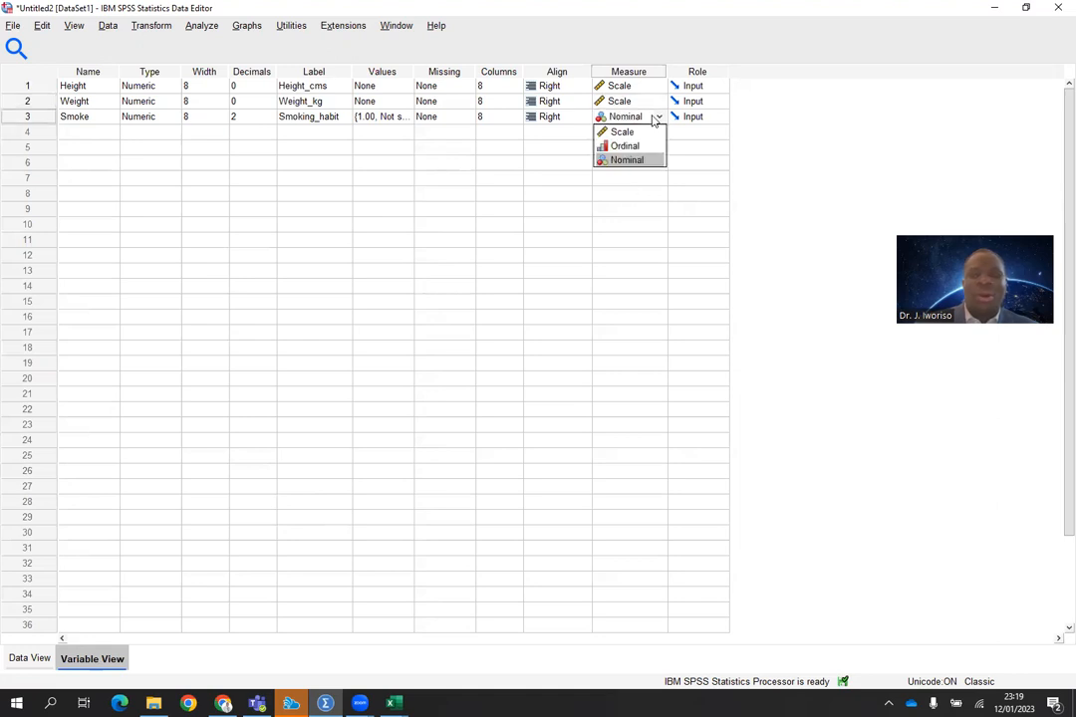
left_click(655, 118)
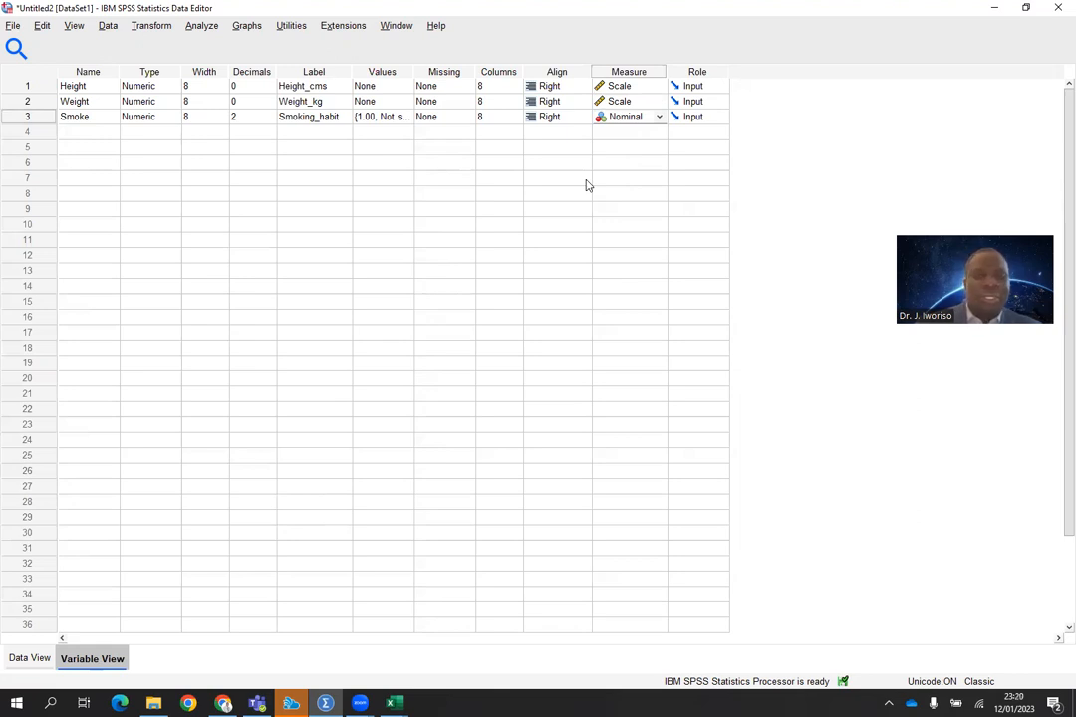
Examine the value labels defined for the Smoke variable, leaving them as they are
left_click(403, 118)
left_click(405, 117)
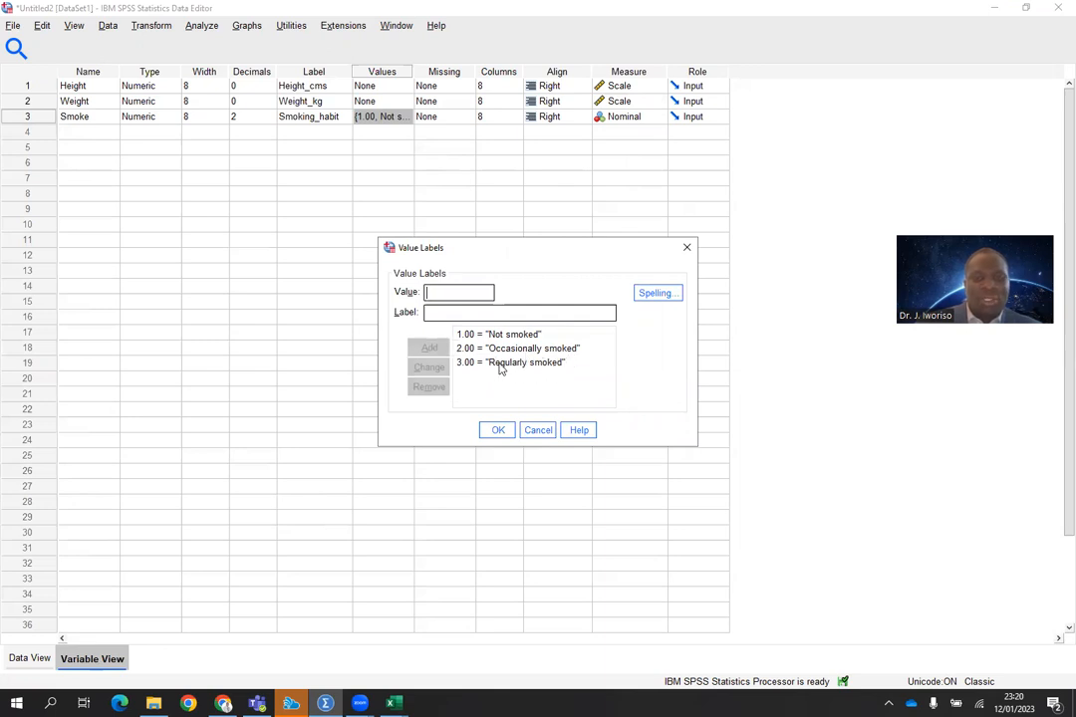
left_click(686, 247)
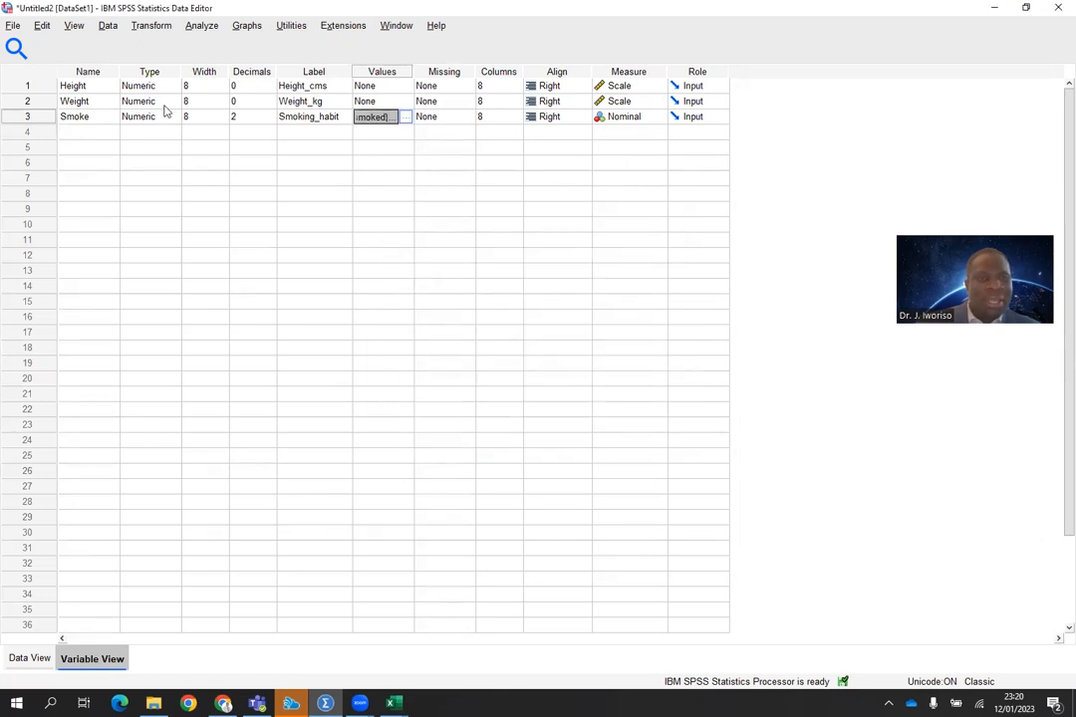
Return to the data and turn off value labels so Smoke shows its numeric codes
left_click(30, 659)
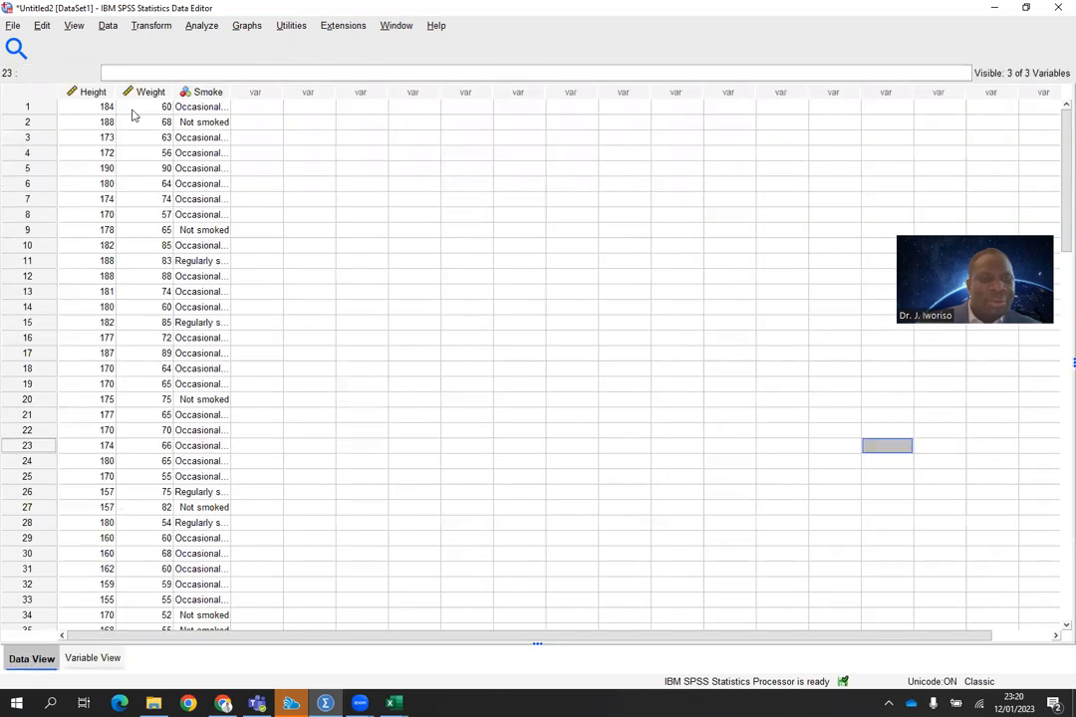
left_click(74, 26)
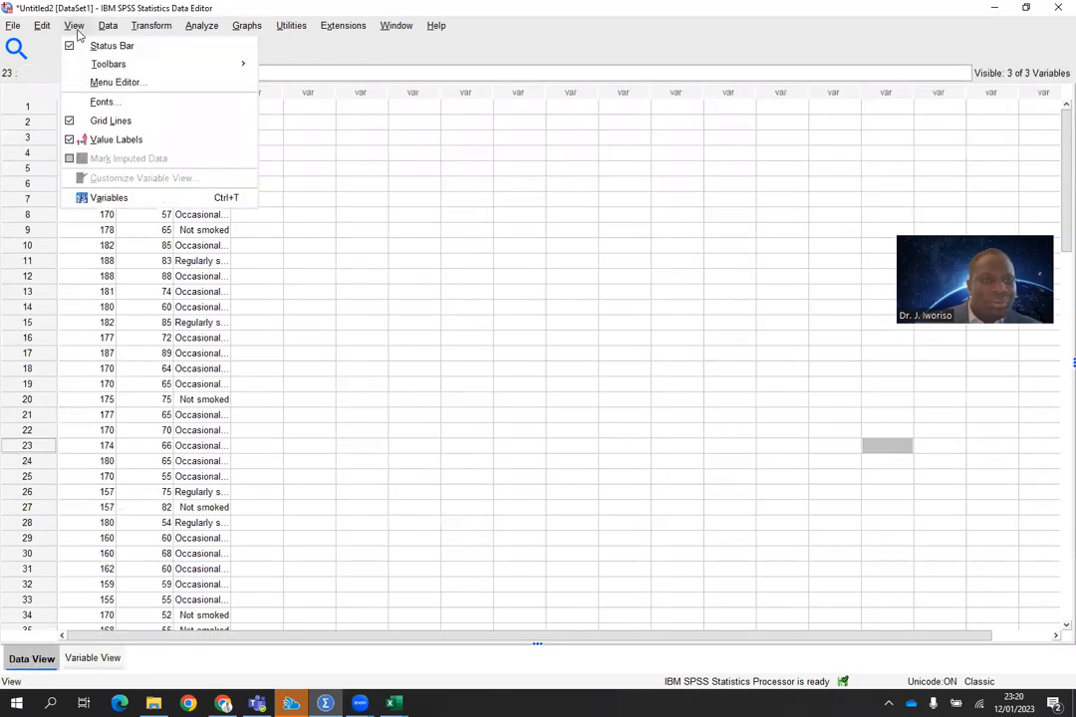
left_click(118, 142)
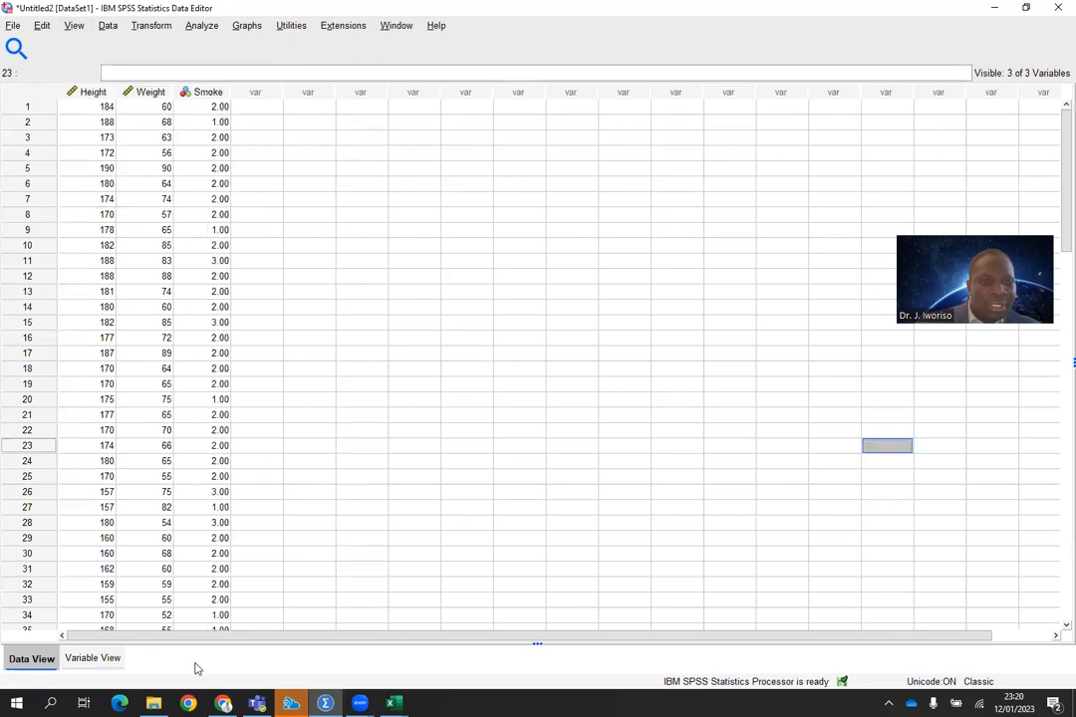
Set the Smoke variable's decimals to 0 in the variable definitions
left_click(93, 658)
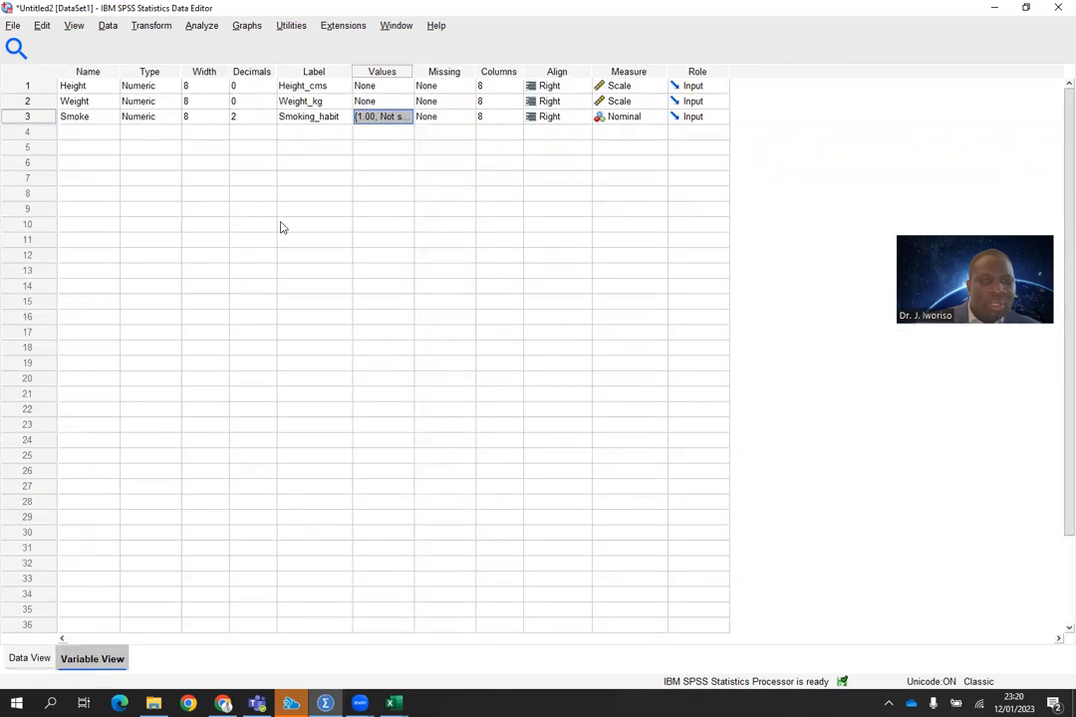
left_click(265, 117)
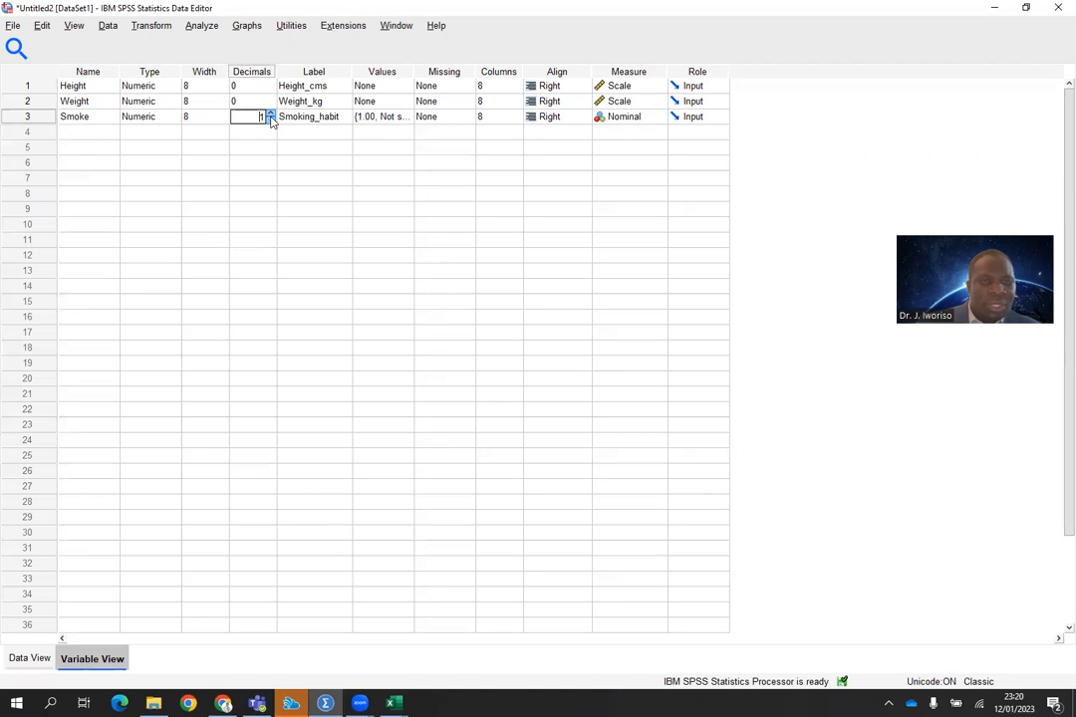
left_click(242, 147)
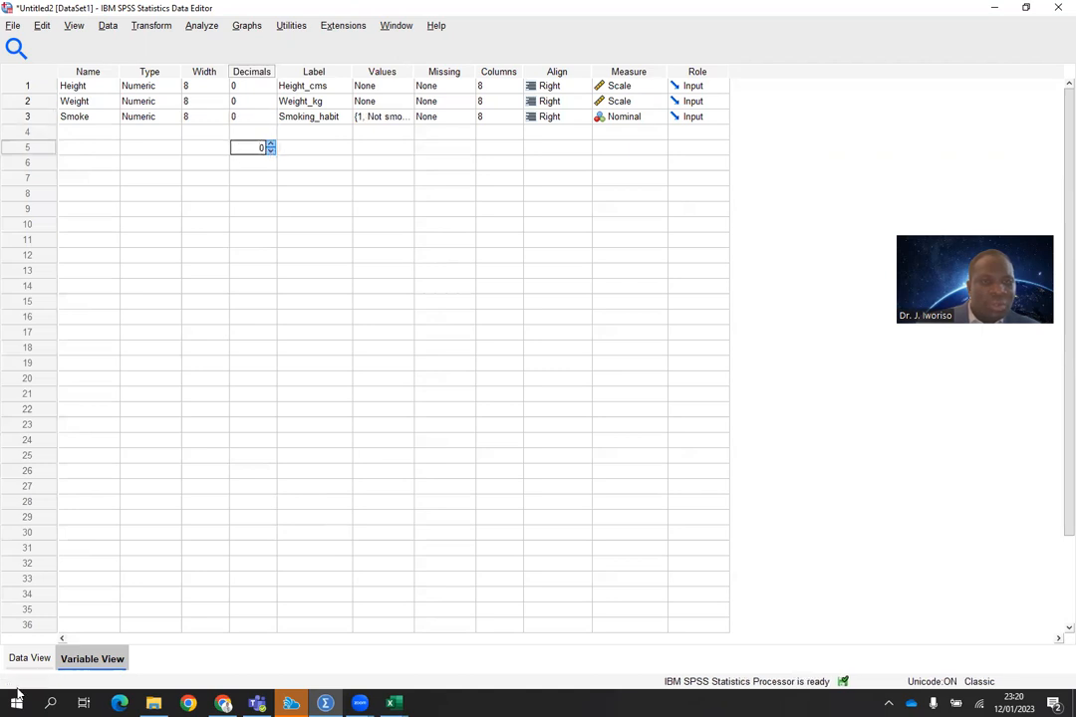
Return to the data and turn value labels back on for the Smoke column
left_click(29, 660)
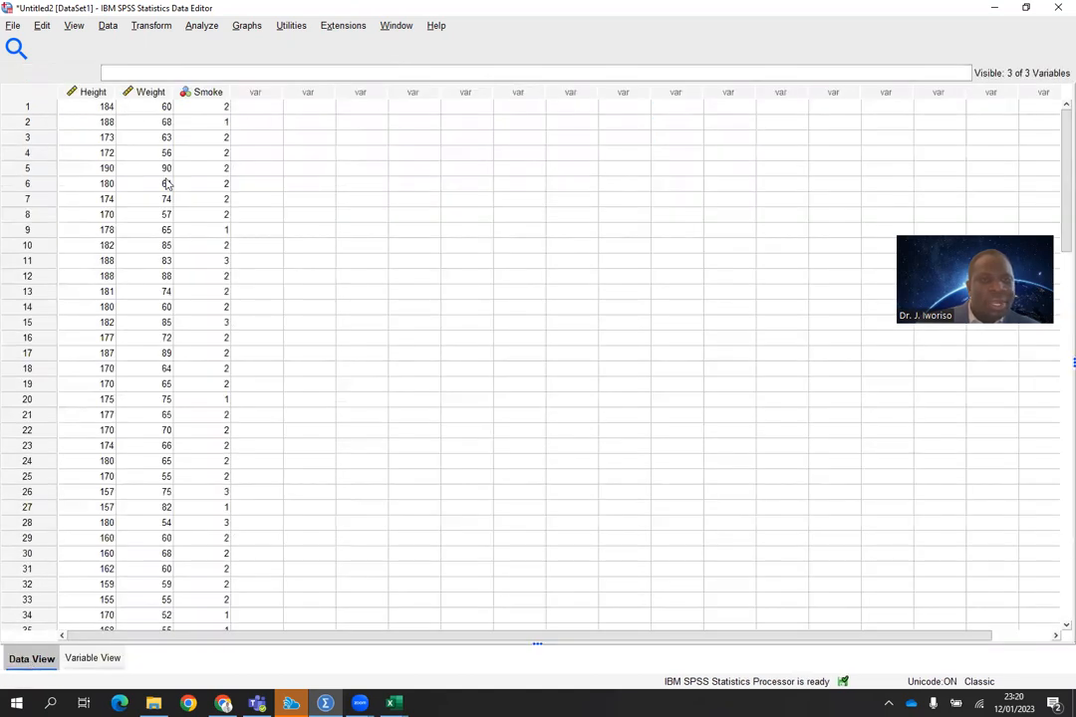
left_click(75, 27)
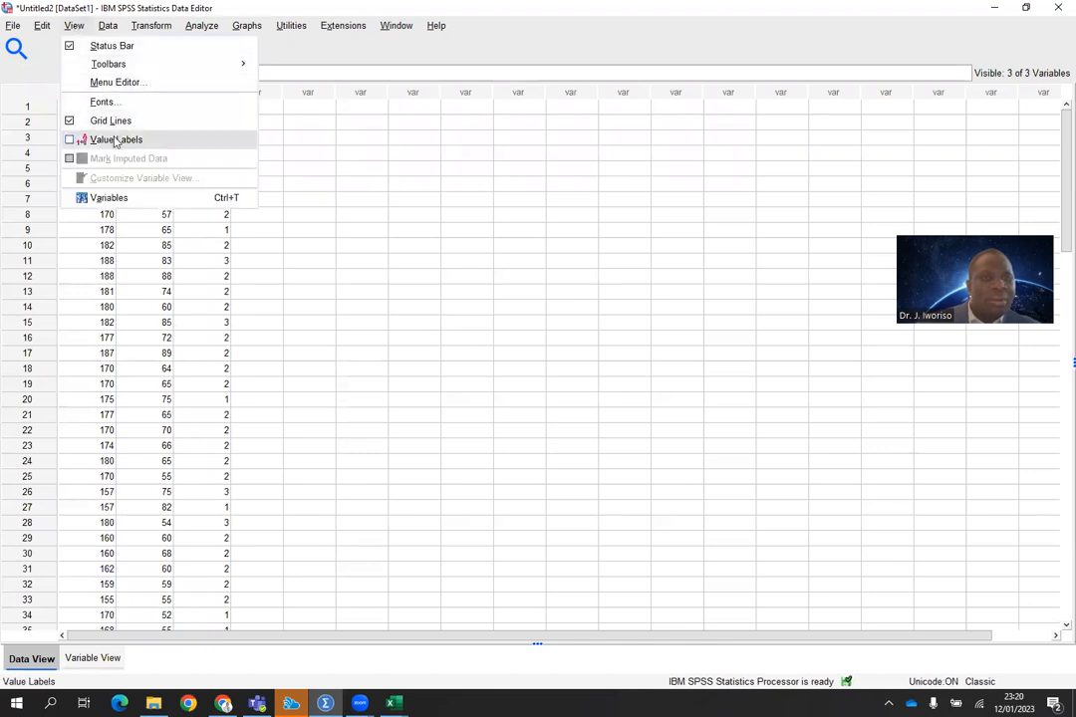
left_click(115, 140)
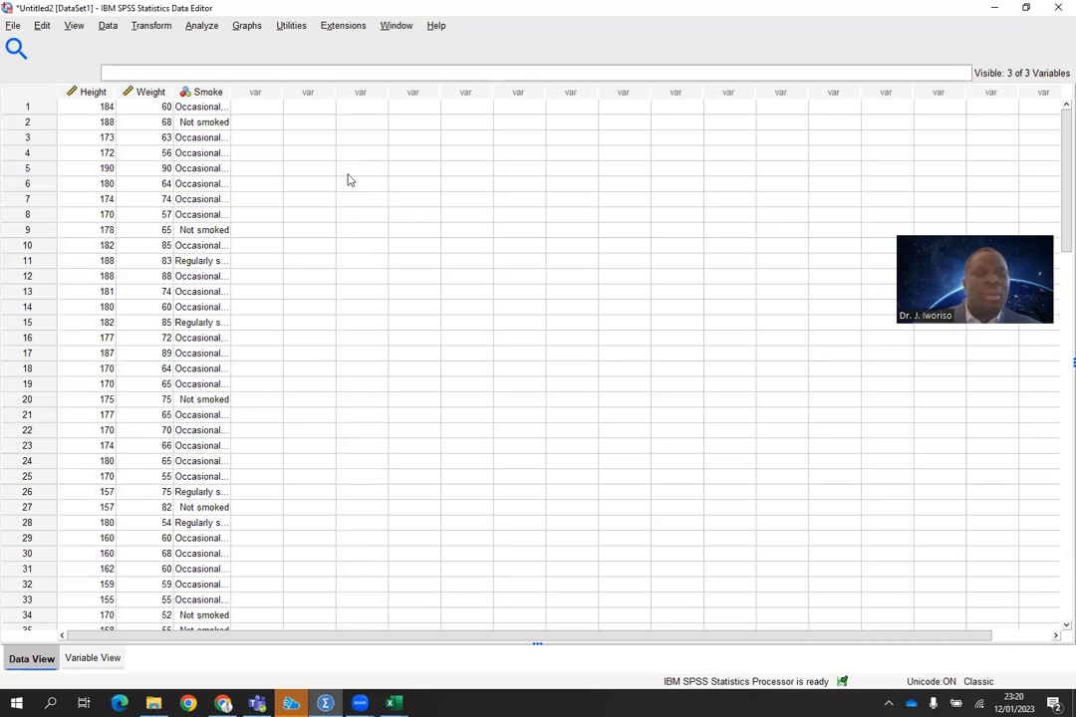
Create a simple scatter plot with Weight_kg on the Y axis and Height_cms on the X axis, using the legacy Scatter/Dot dialog
left_click(251, 27)
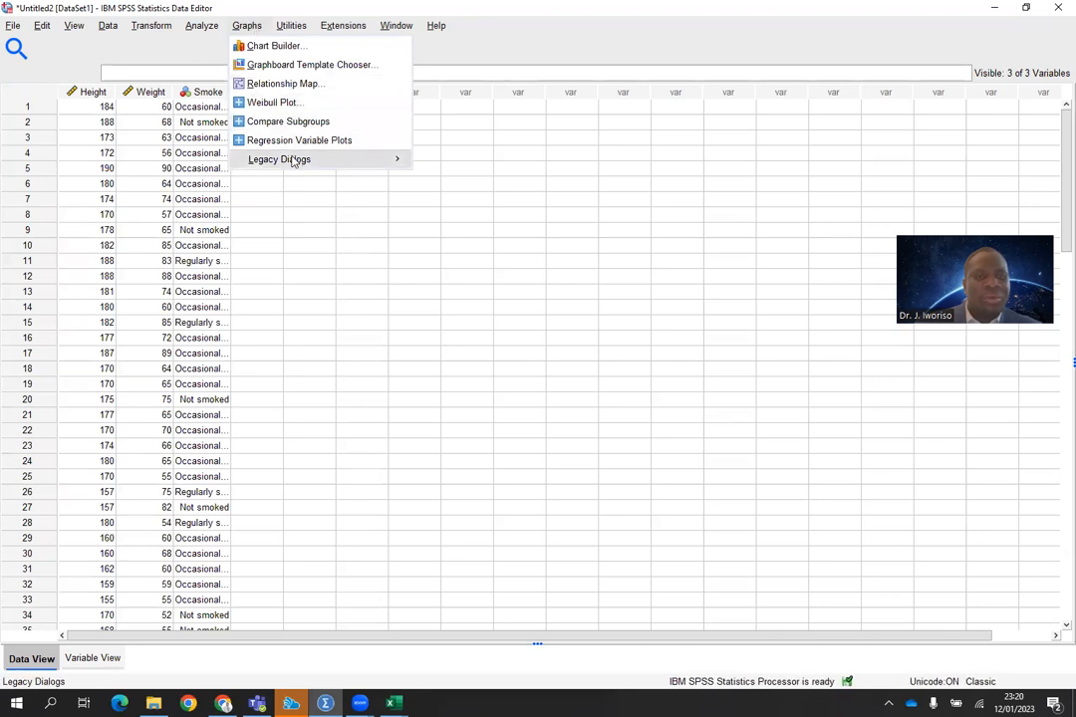
mouse_move(293, 162)
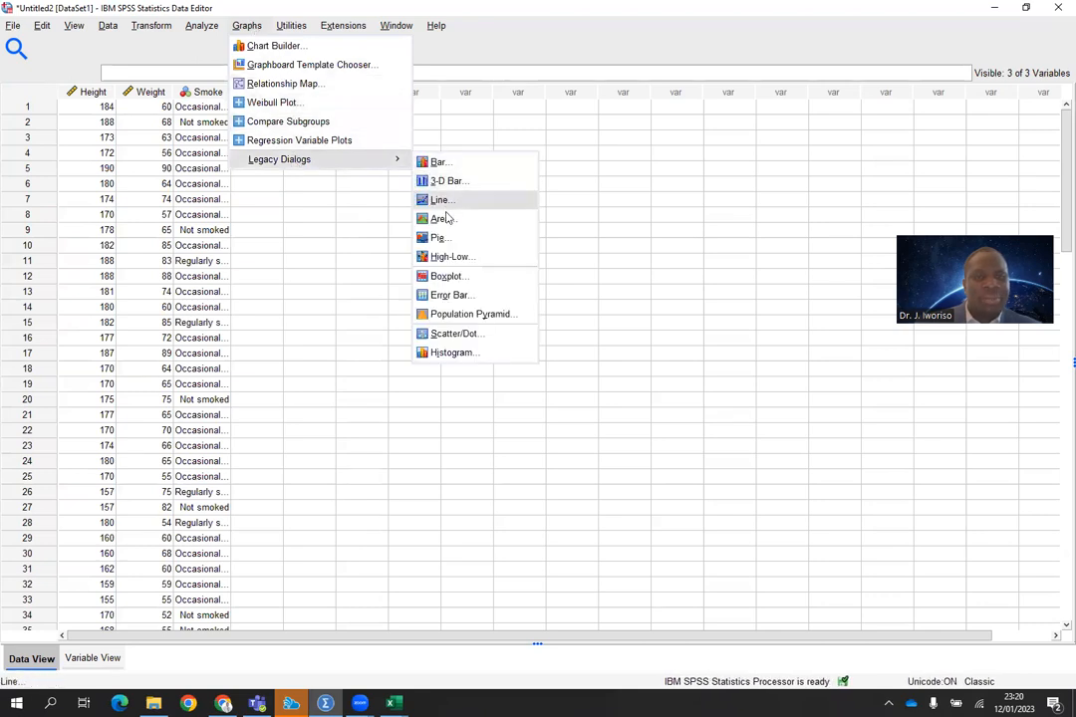
left_click(460, 337)
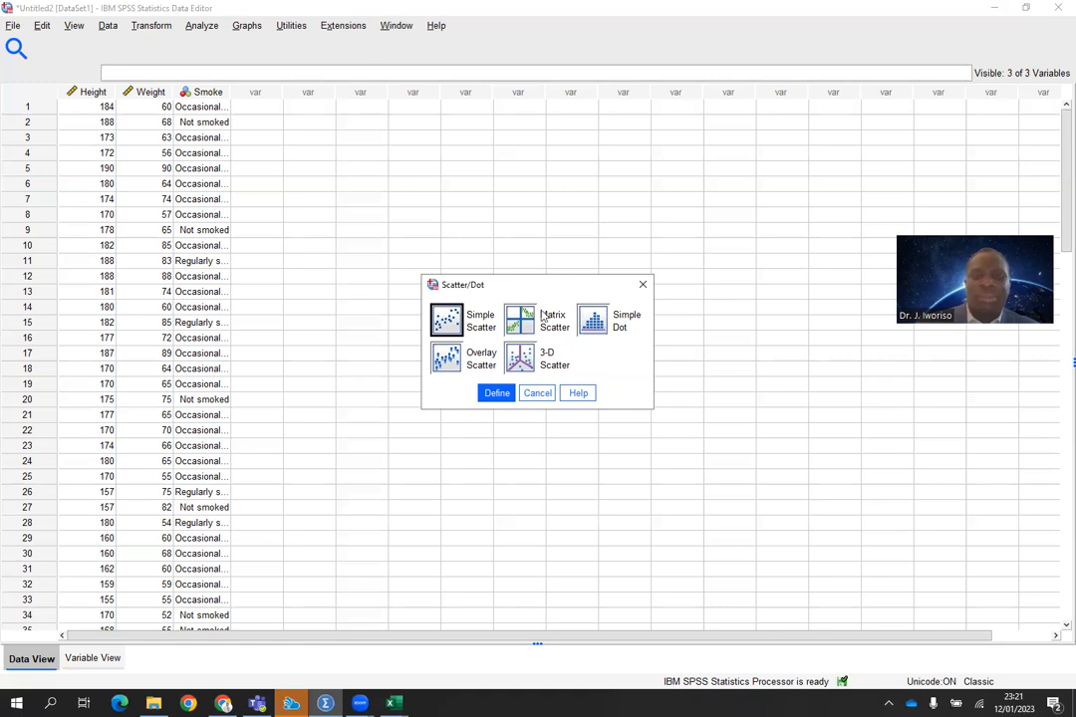
left_click(493, 392)
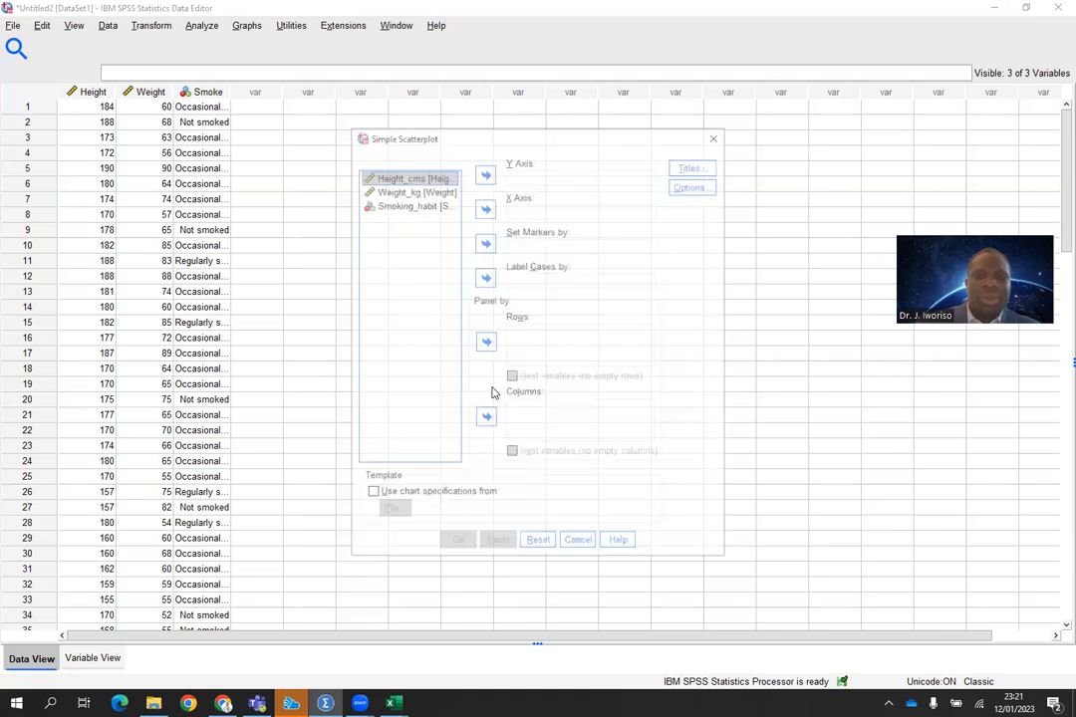
left_click(413, 190)
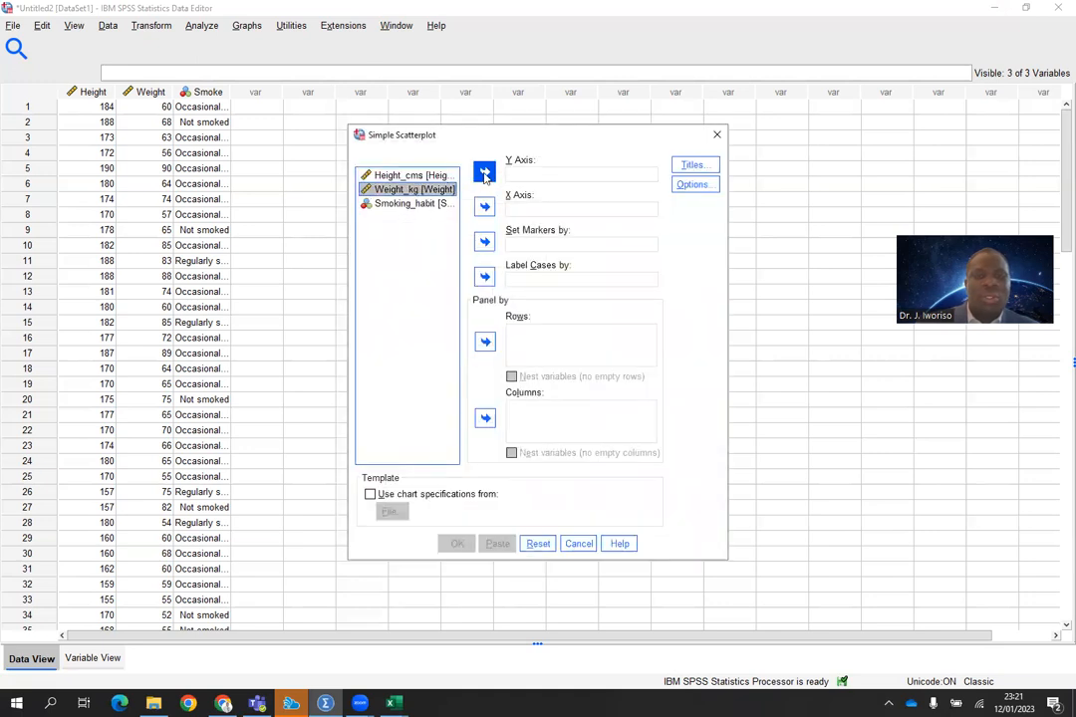
left_click(485, 174)
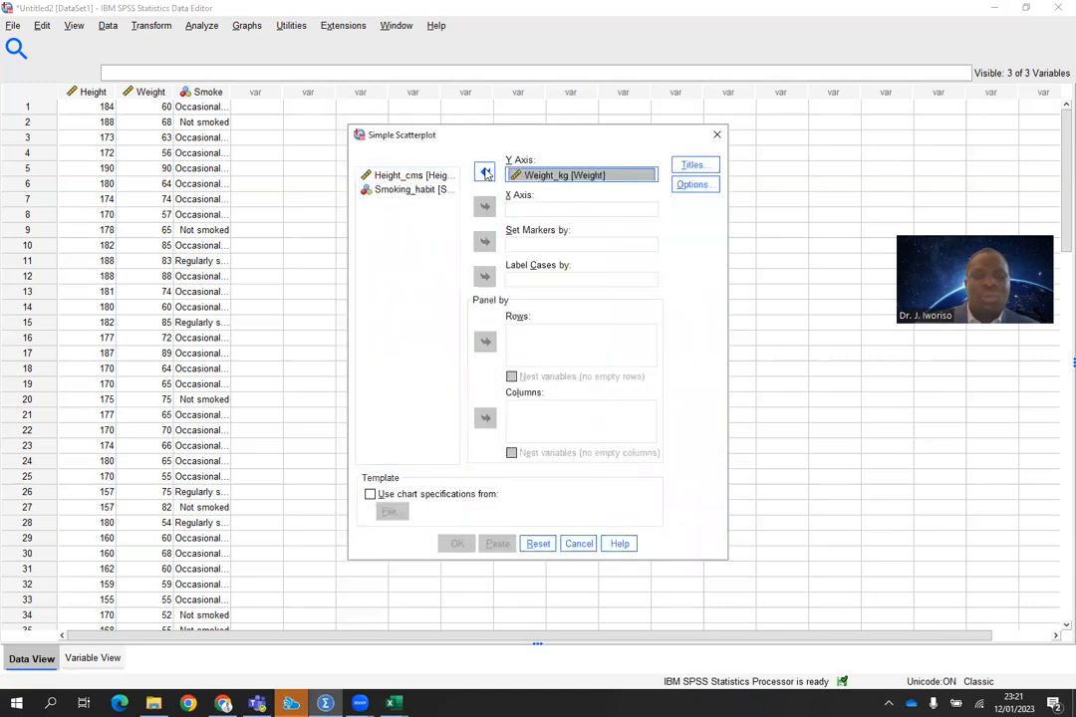
left_click(413, 177)
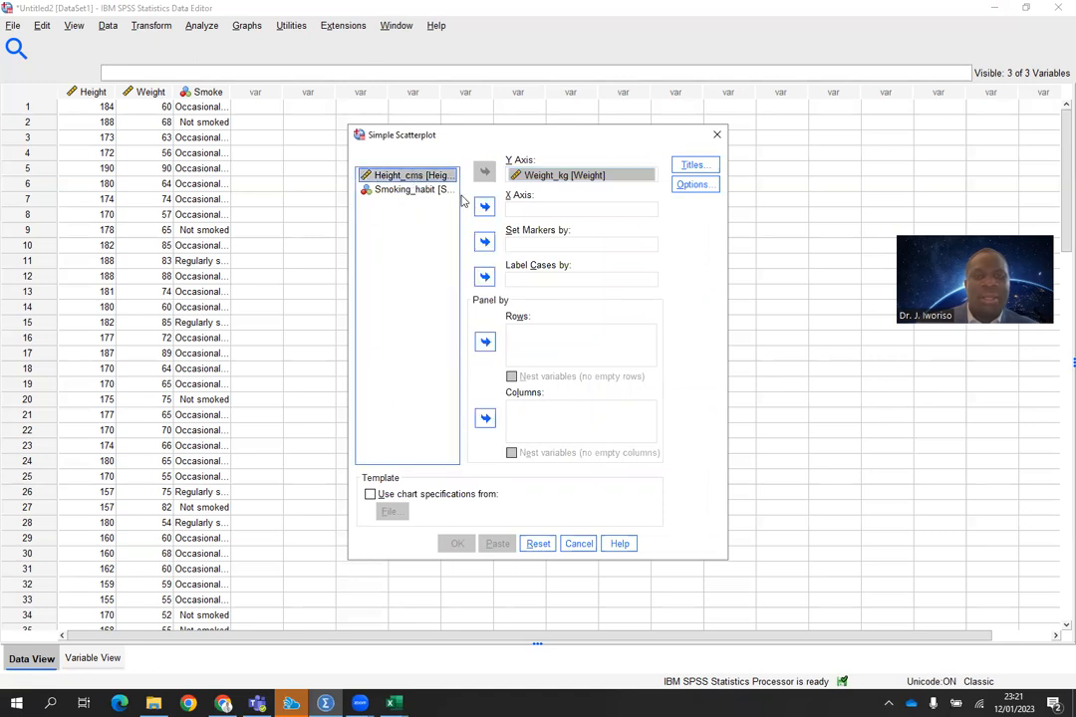
left_click(485, 207)
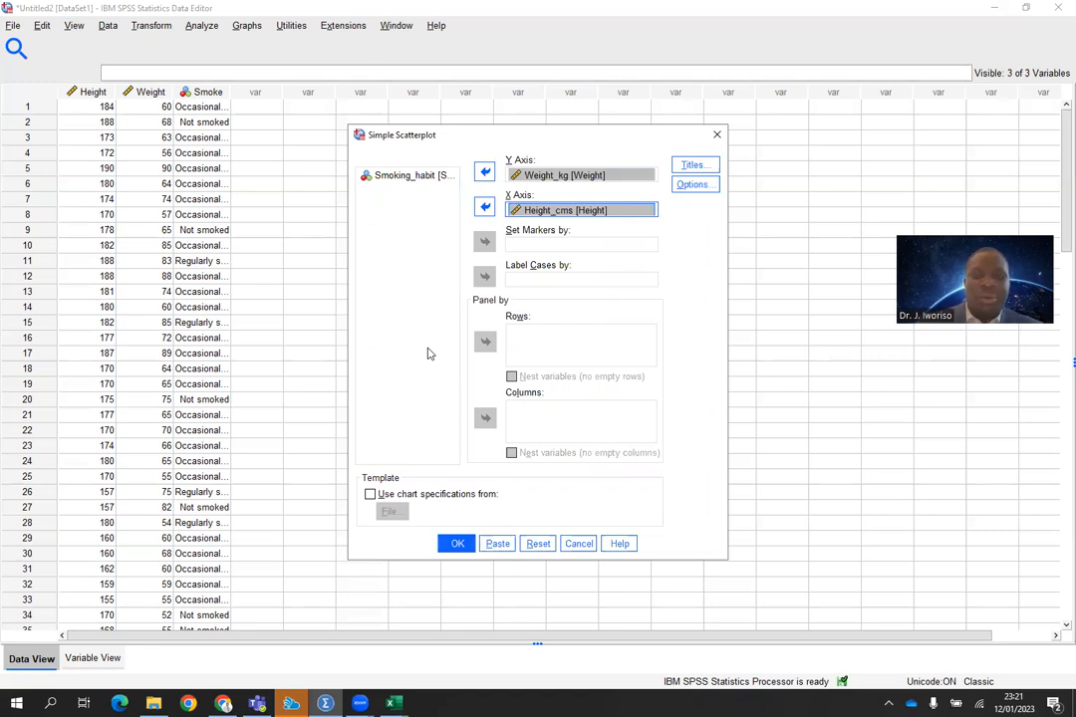
left_click(456, 543)
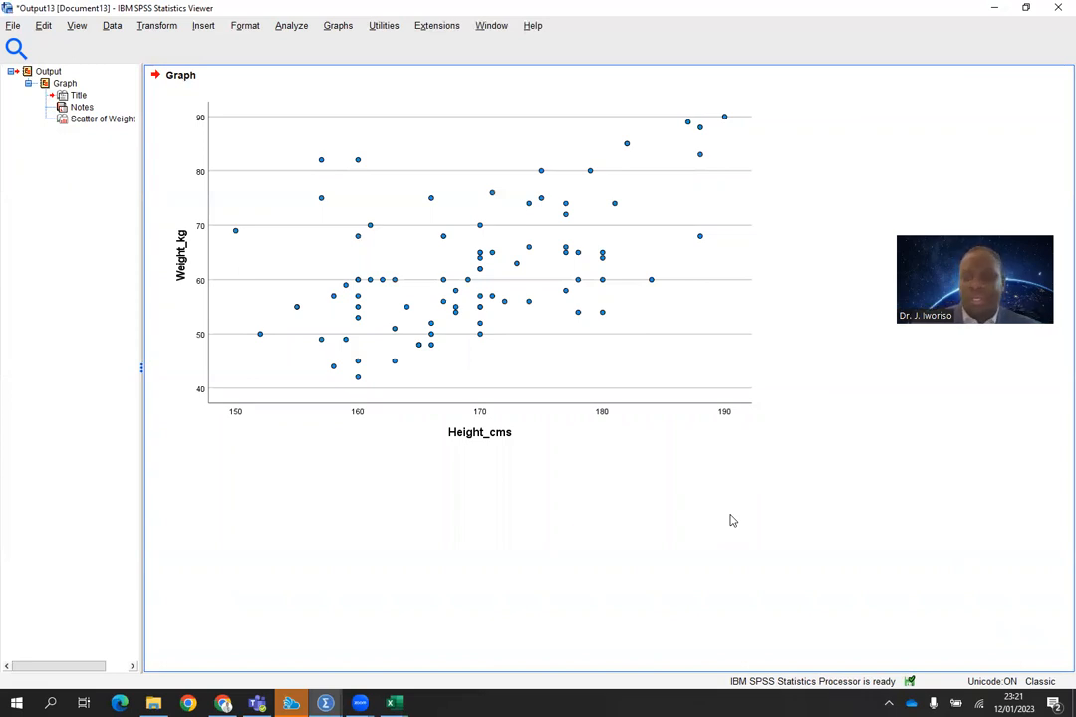
Edit the scatter plot to add a linear fit line at total, view it enlarged, and return to the output
left_click(655, 358)
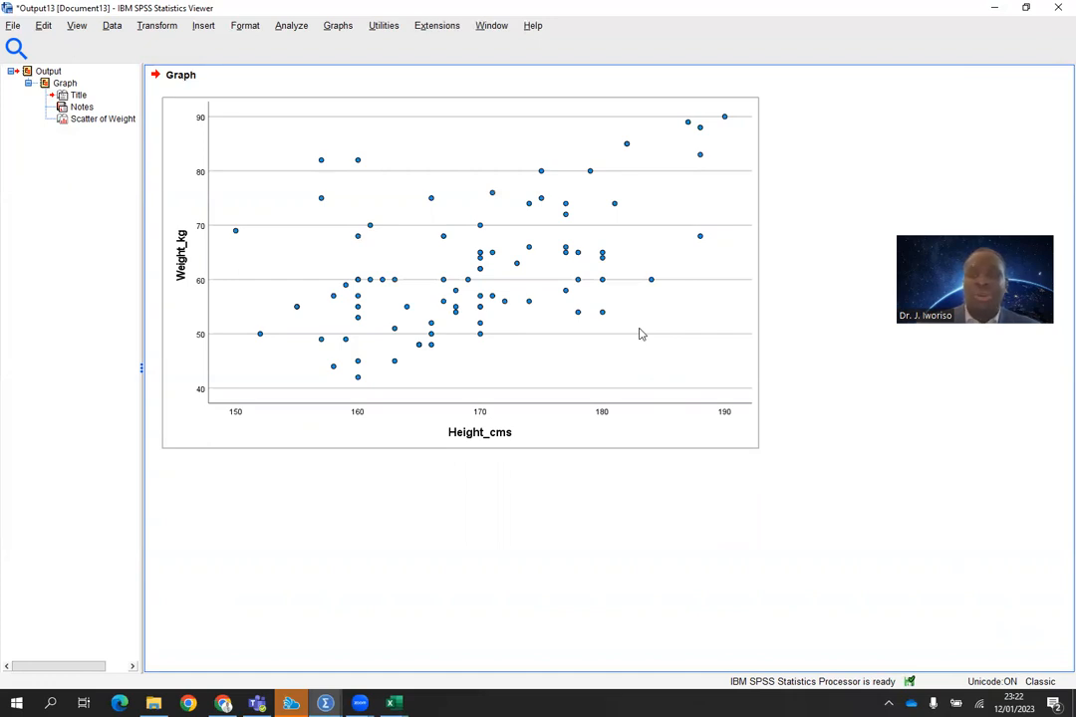
left_click(640, 334)
right_click(641, 334)
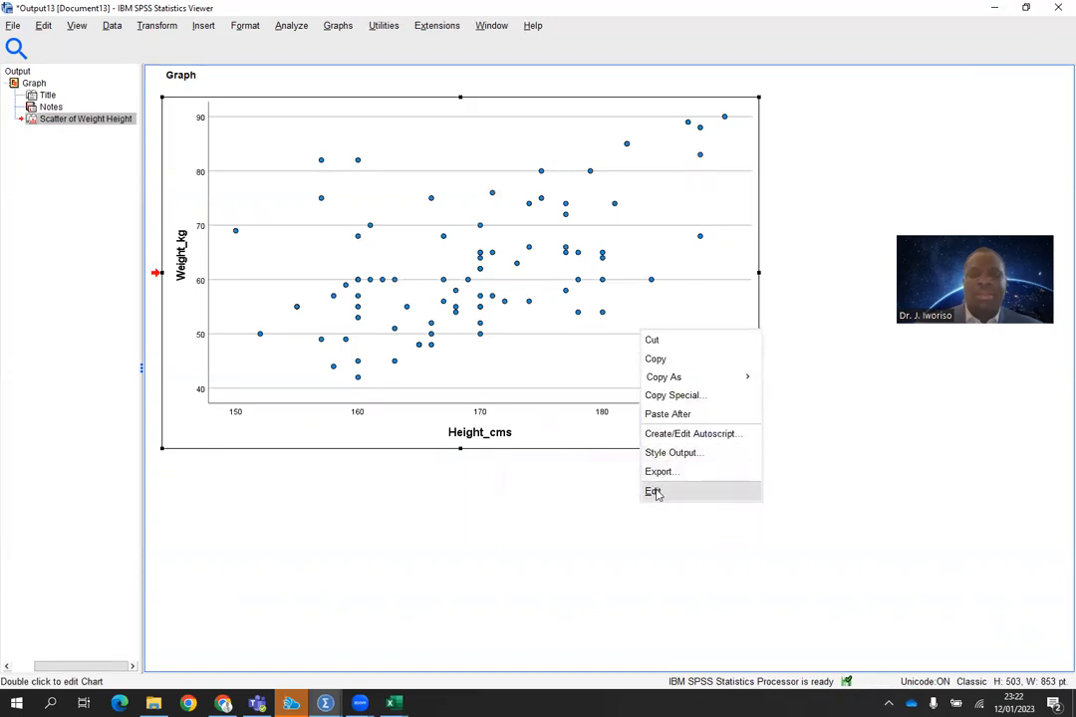
left_click(653, 492)
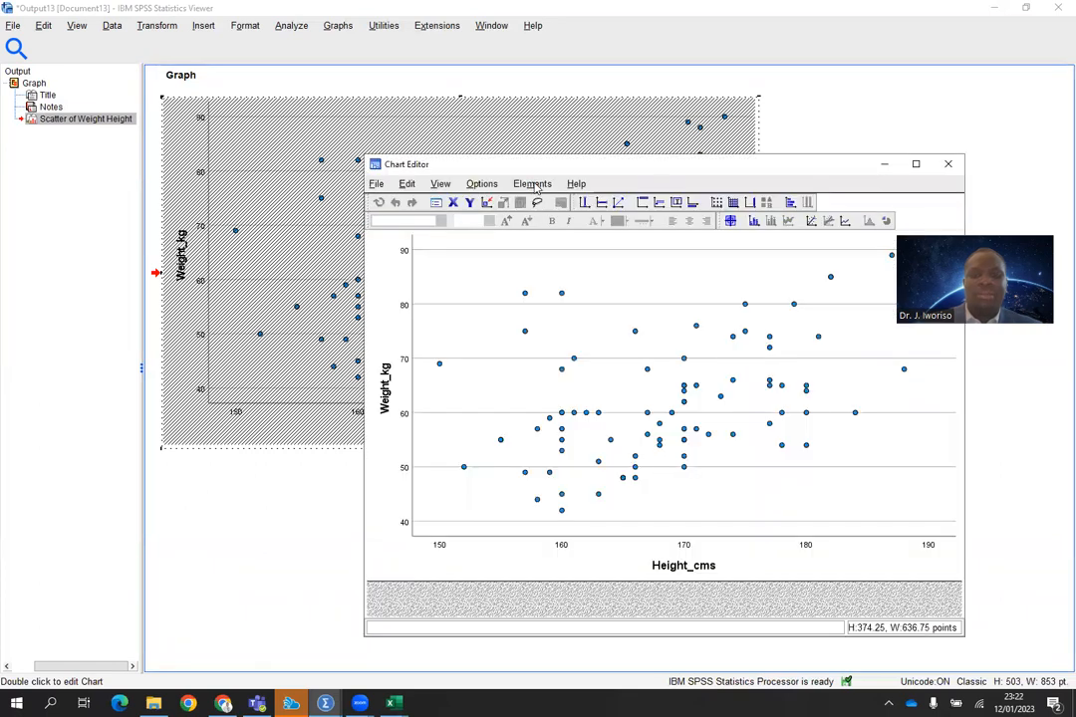
left_click(534, 184)
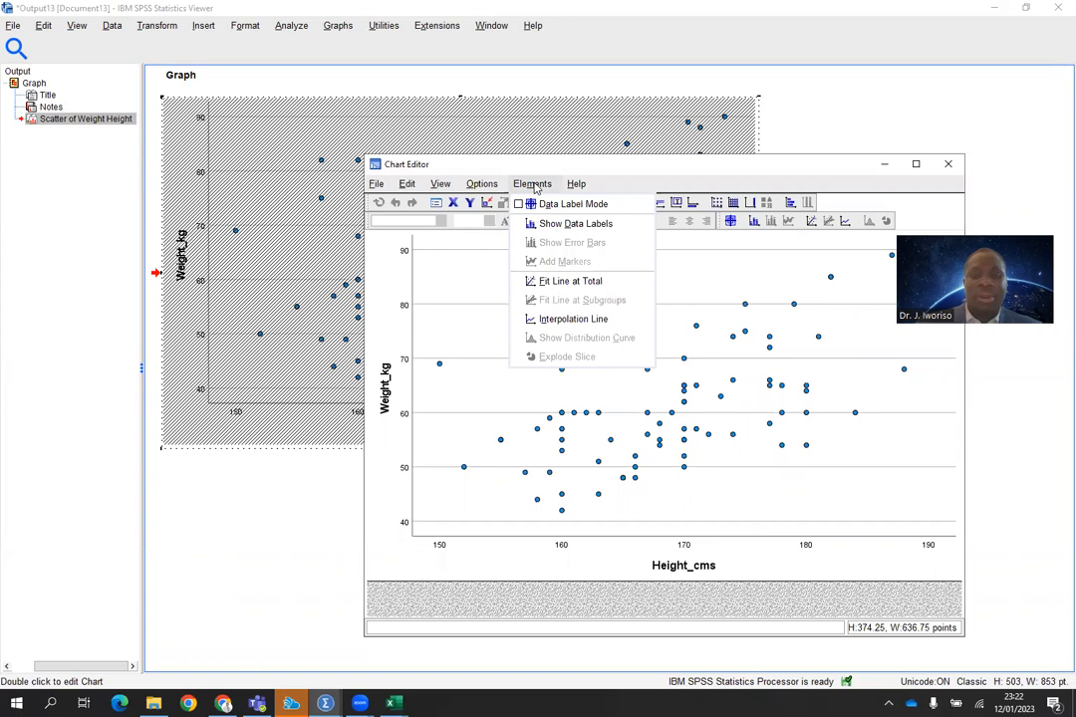
left_click(575, 282)
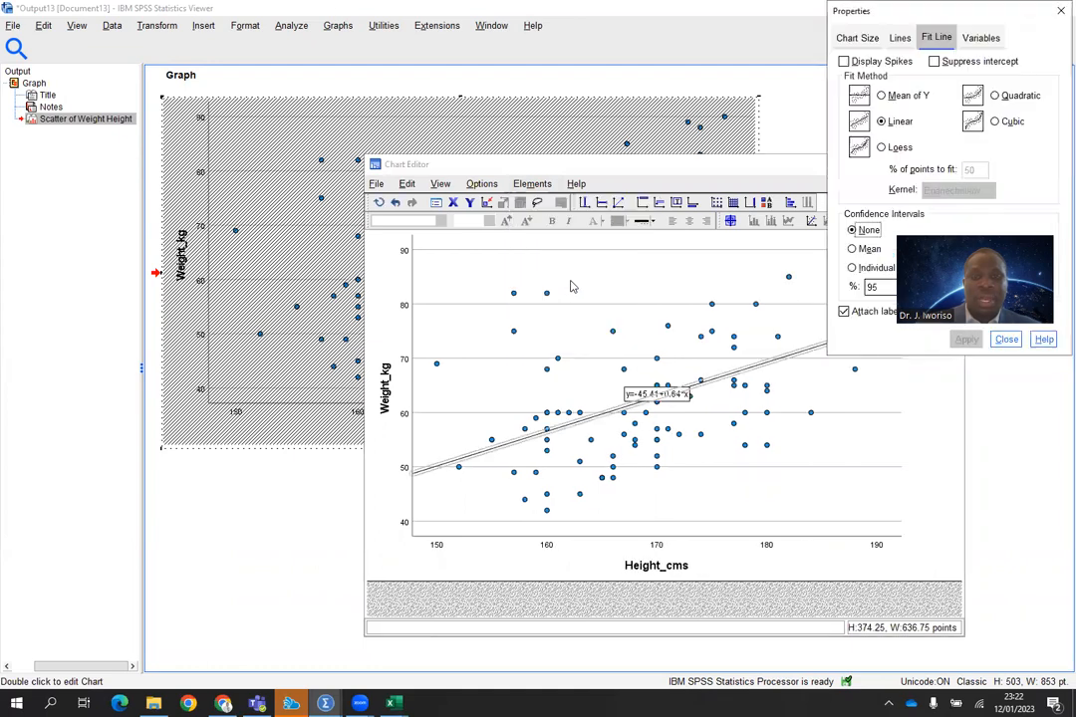
left_click(1056, 12)
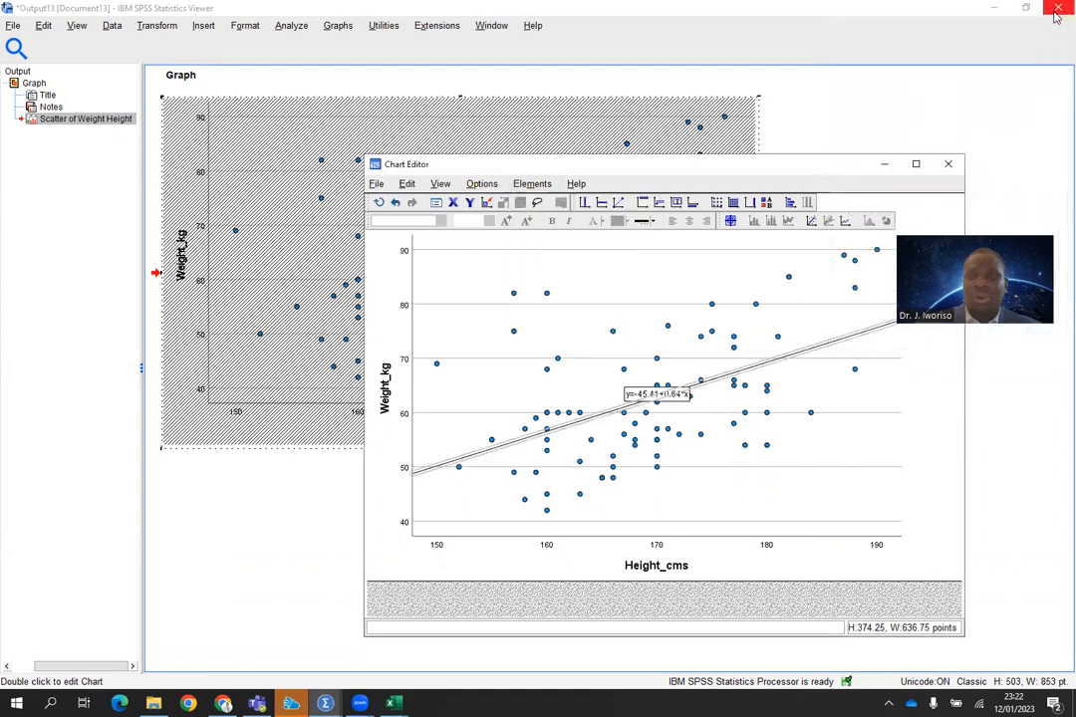
left_click(915, 164)
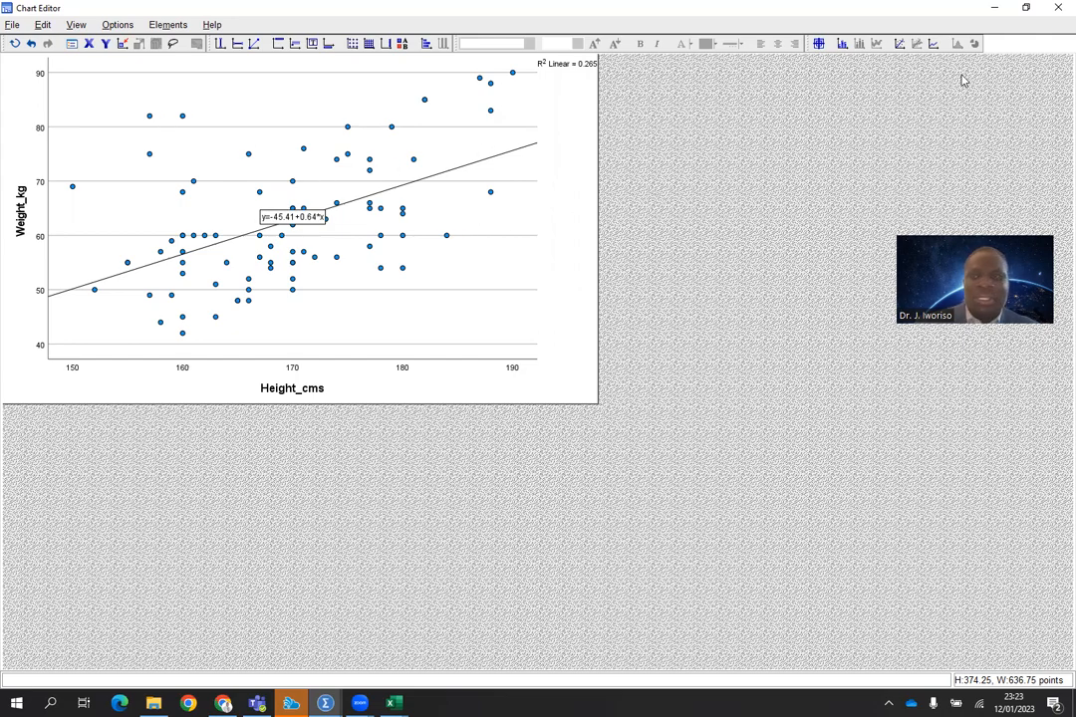
left_click(1055, 10)
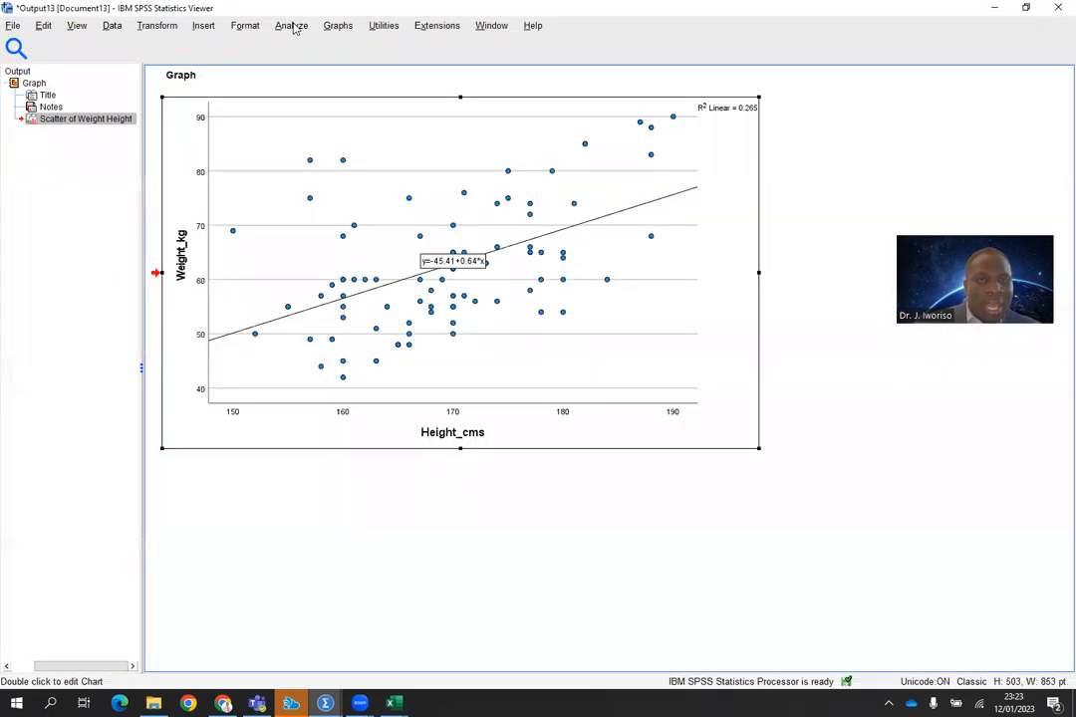
Run a bivariate correlation of Weight_kg and Height_cms with the Pearson coefficient and a two-tailed significance test
left_click(291, 26)
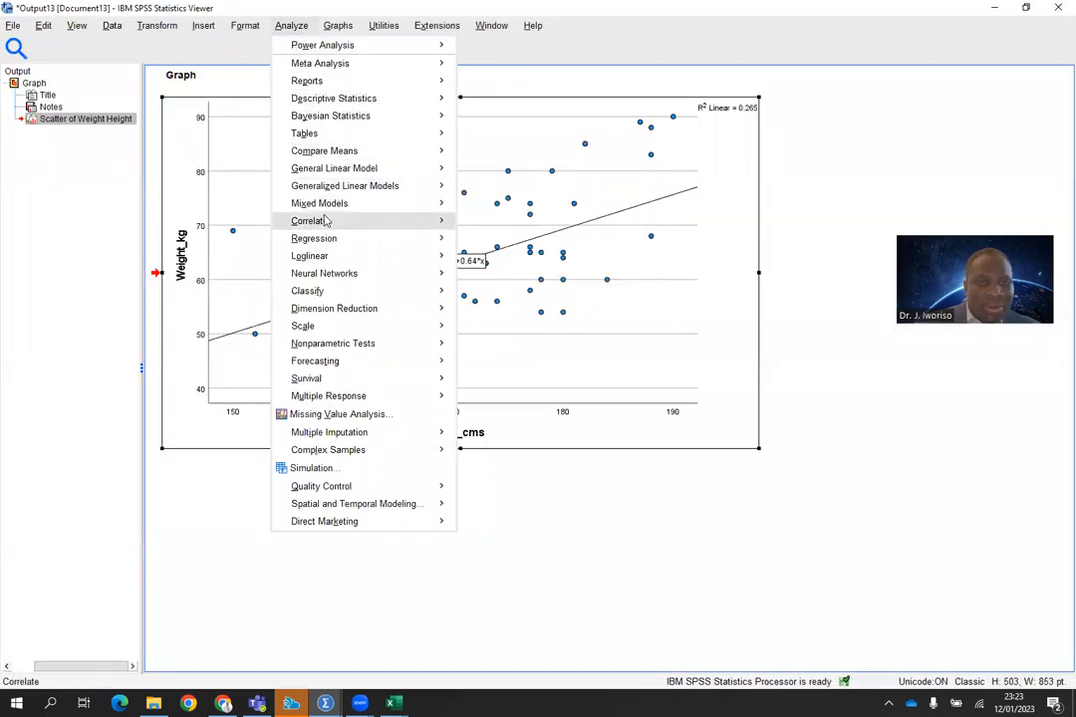
mouse_move(319, 224)
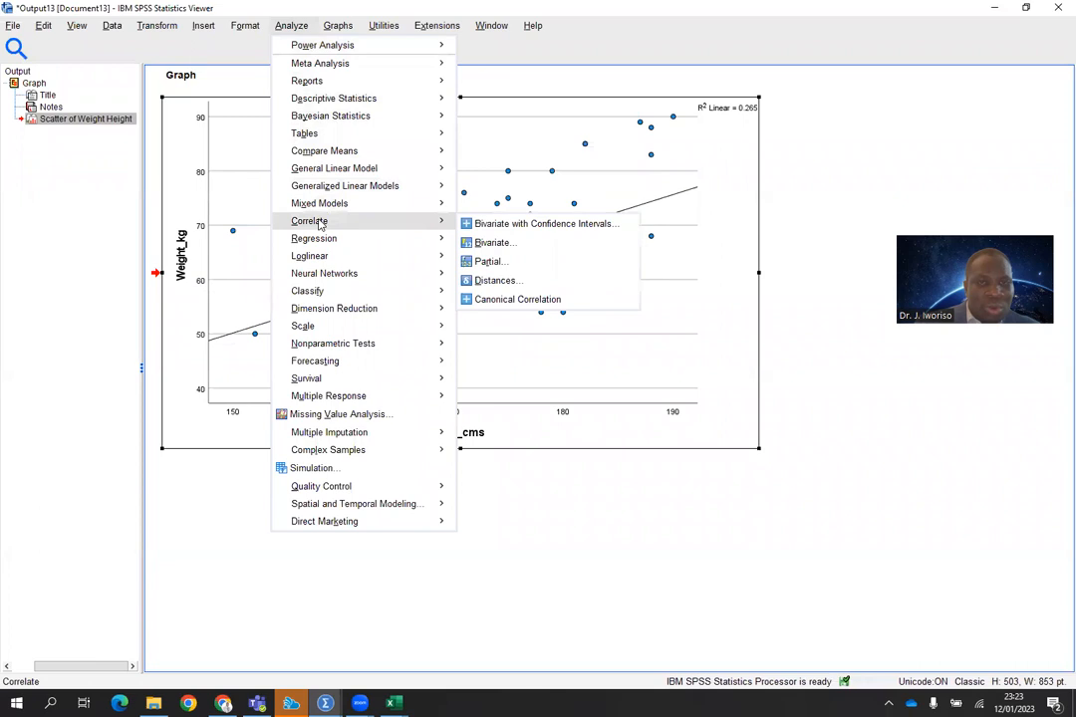
left_click(492, 243)
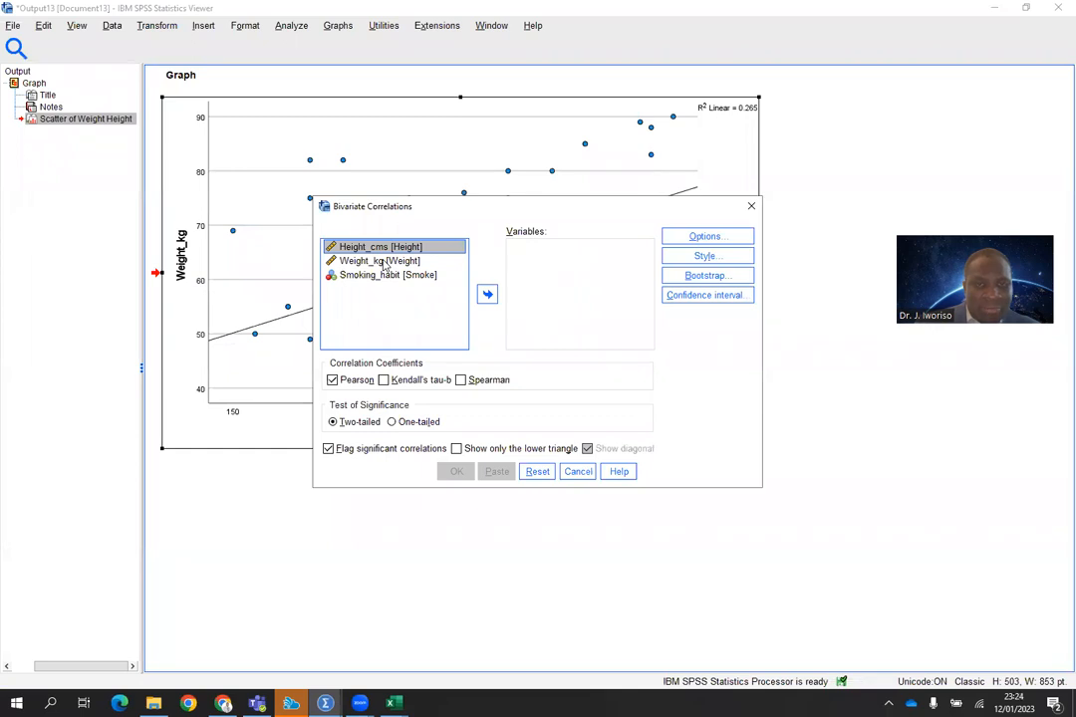
left_click(382, 261)
left_click(488, 294)
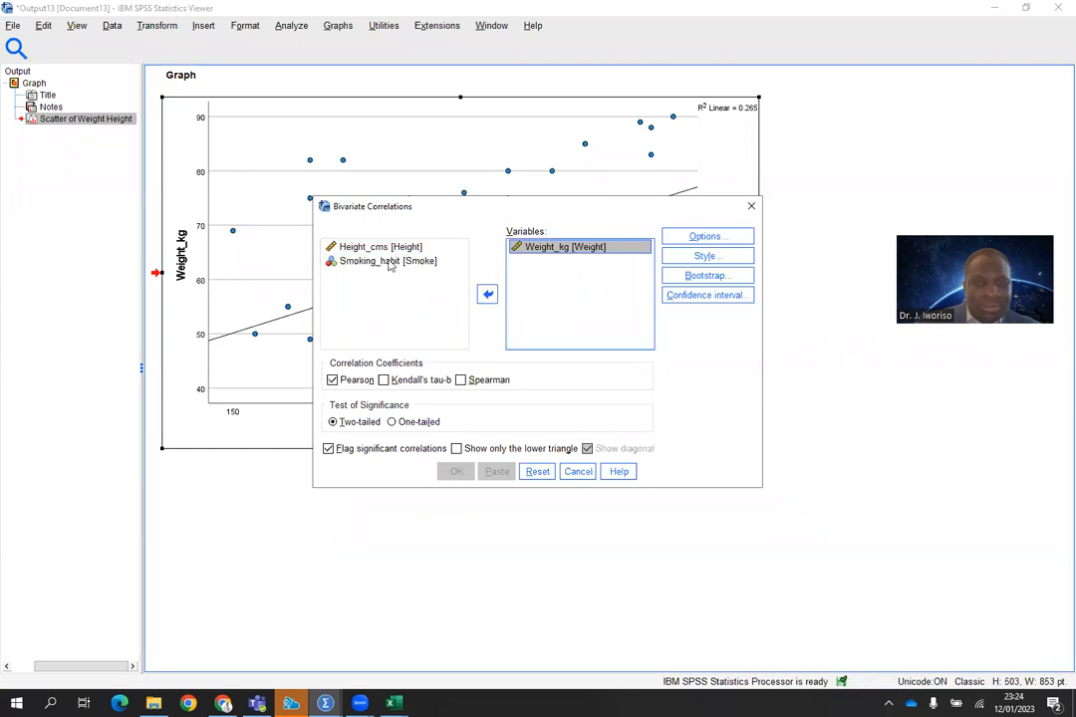
left_click(355, 247)
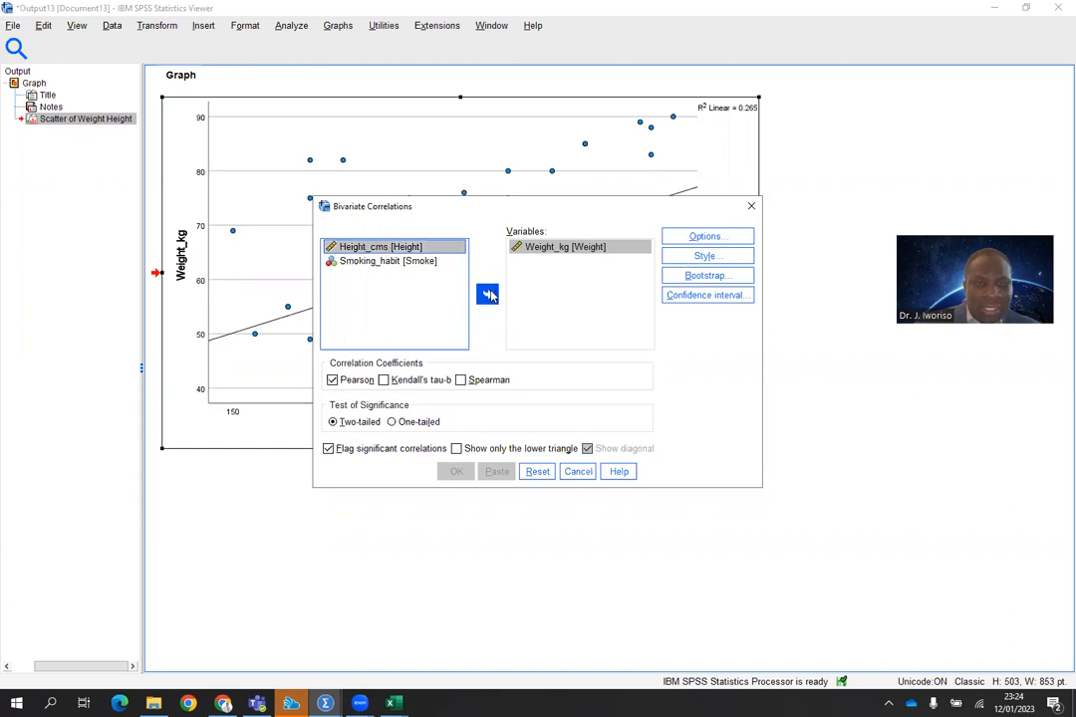
left_click(487, 294)
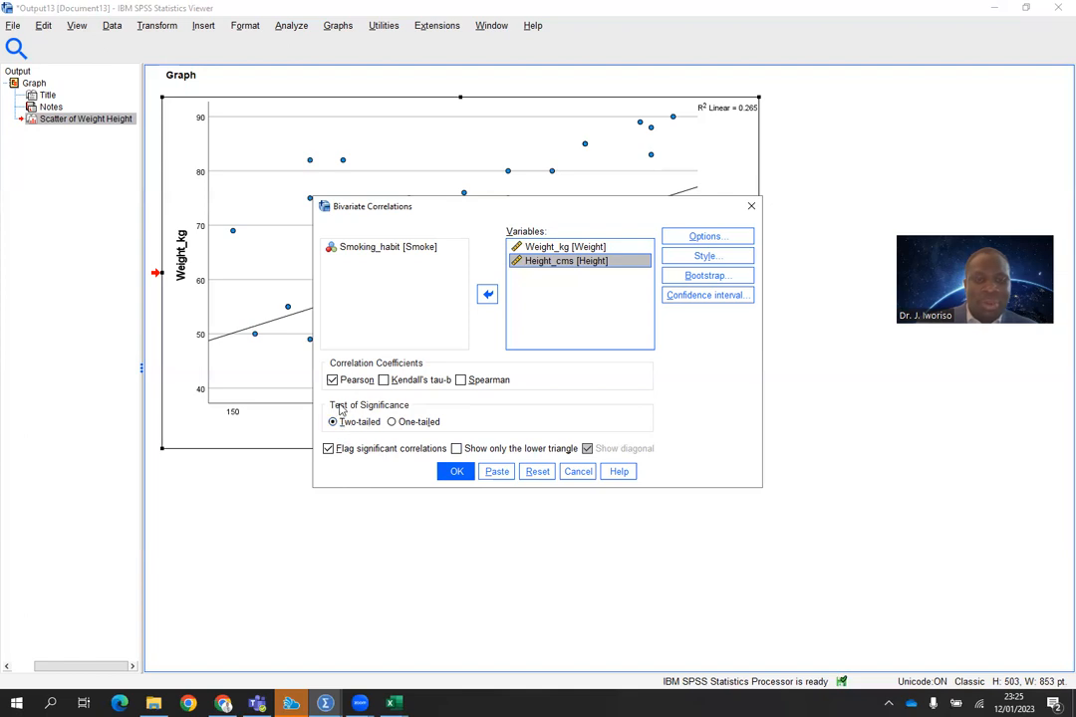
left_click(455, 472)
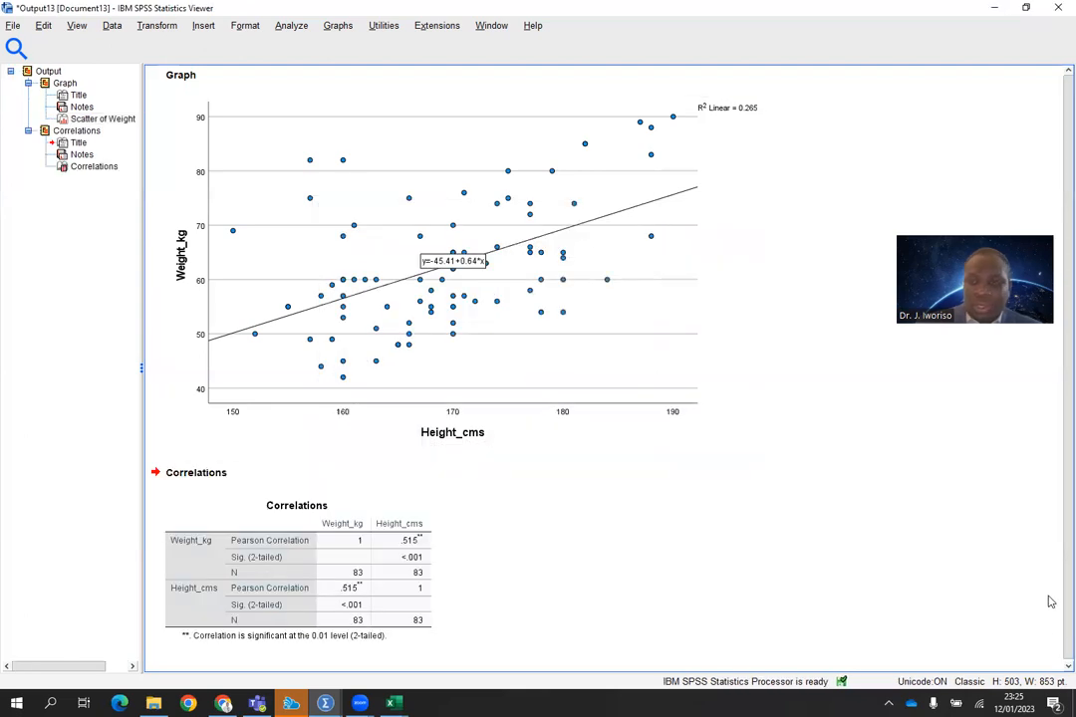
Examine the correlation table alongside the scatter plot, and close the output viewer without saving its contents
scroll(1057, 665, "down", 1)
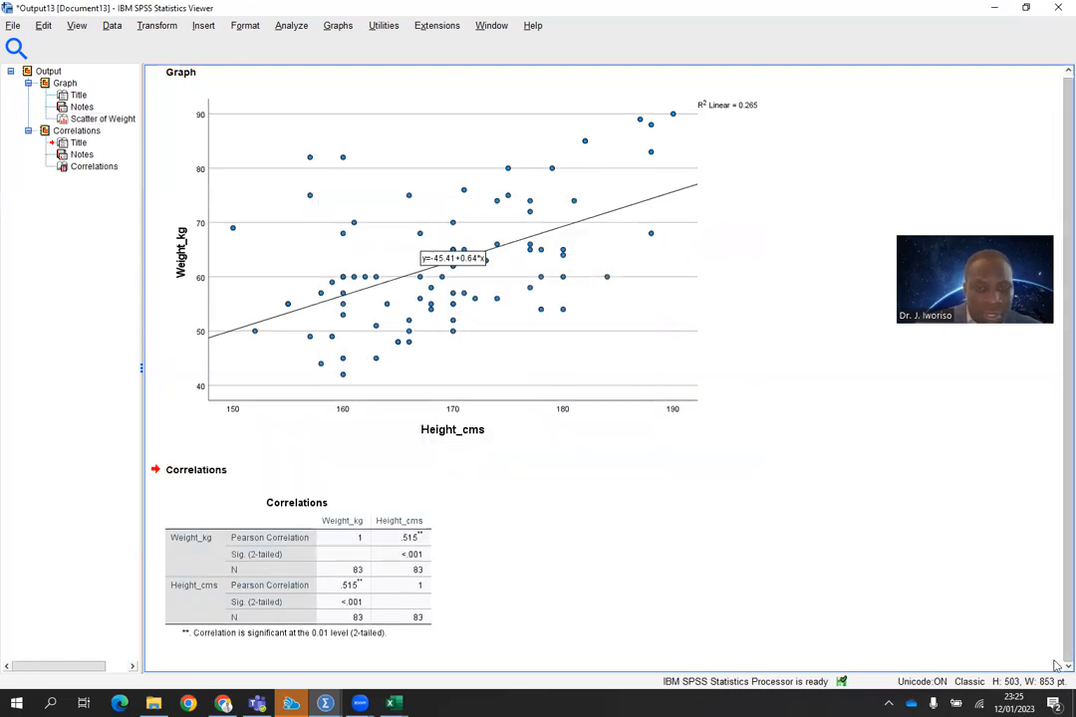
left_click(414, 570)
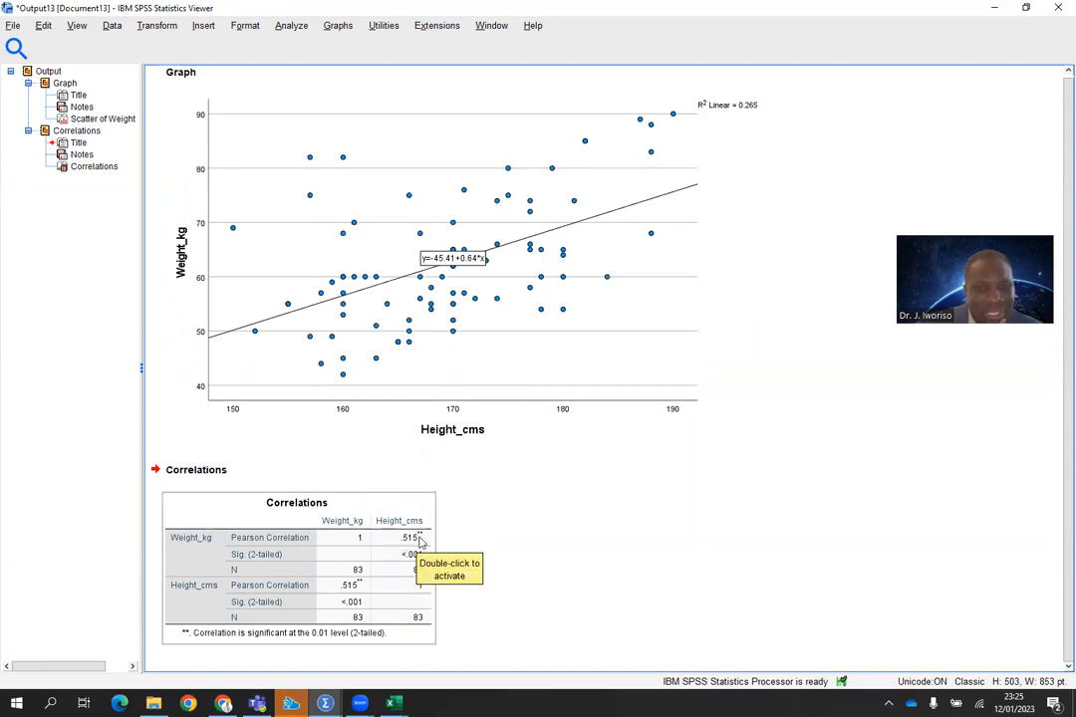
left_click(442, 273)
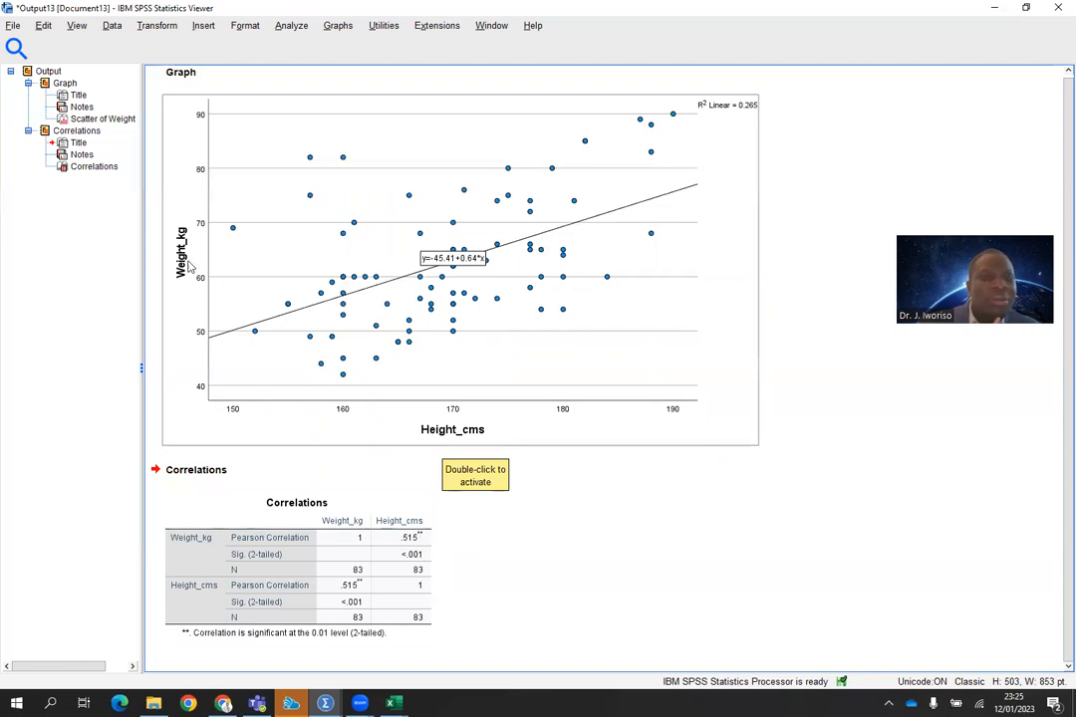
left_click(420, 530)
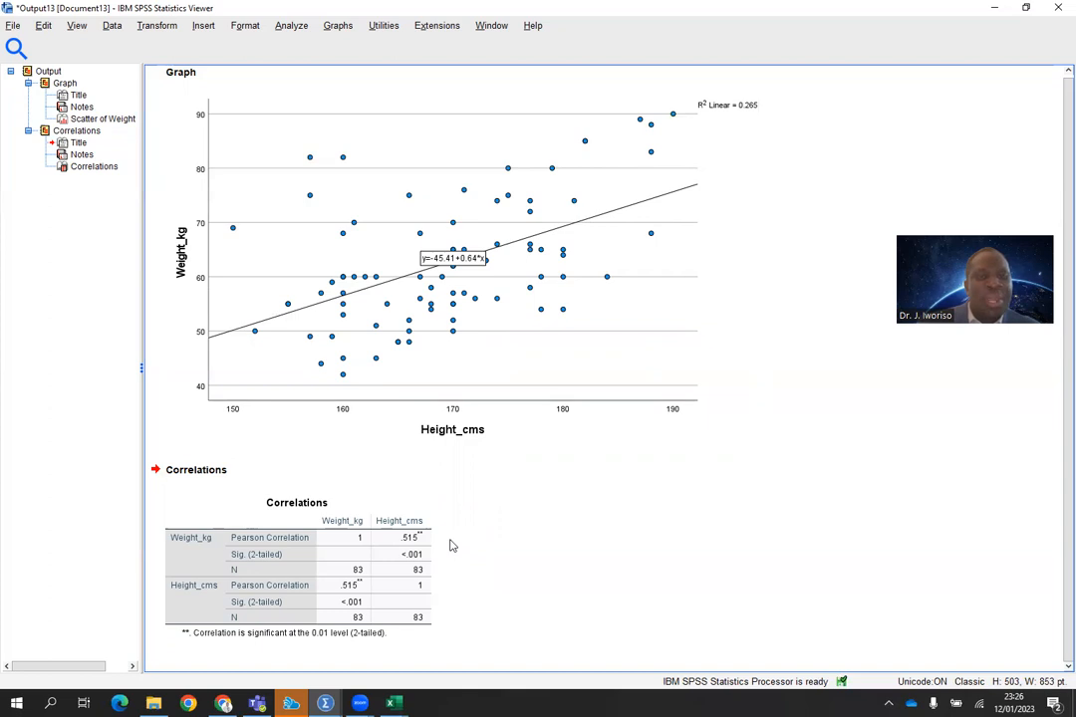
left_click(226, 569)
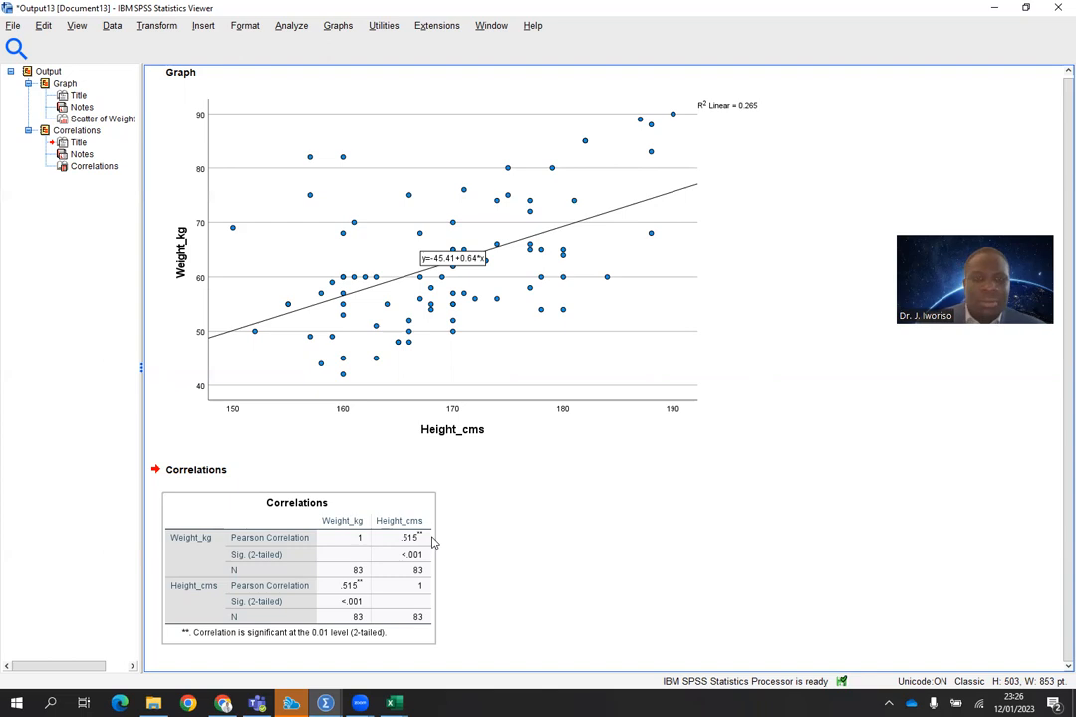
left_click(1056, 8)
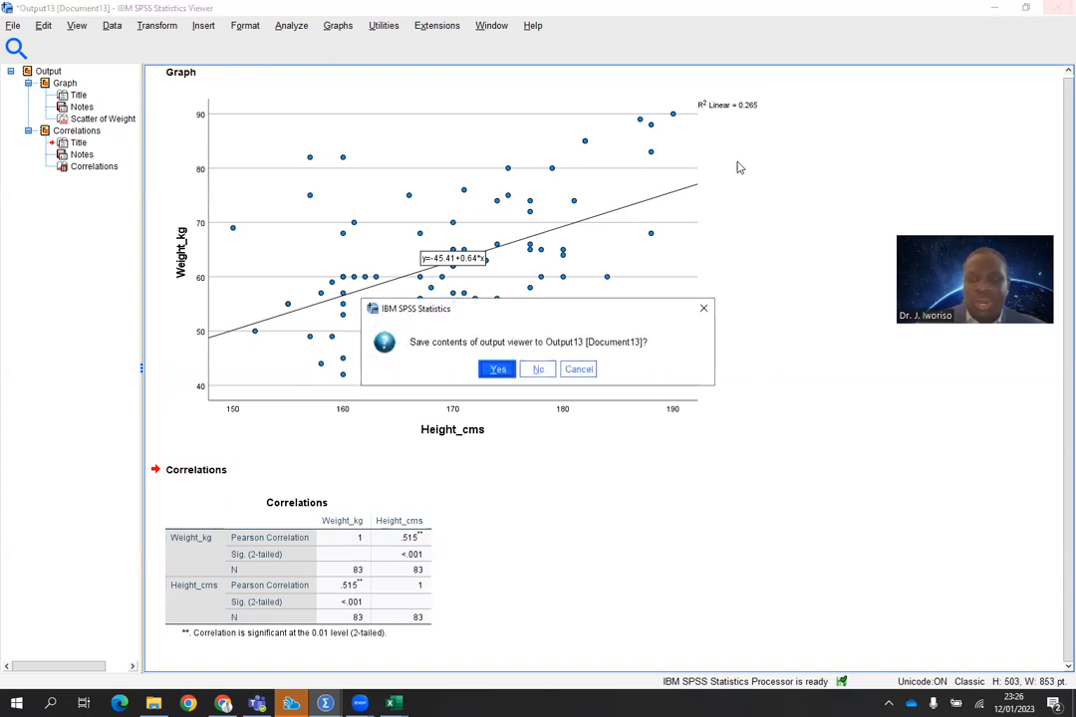
left_click(539, 369)
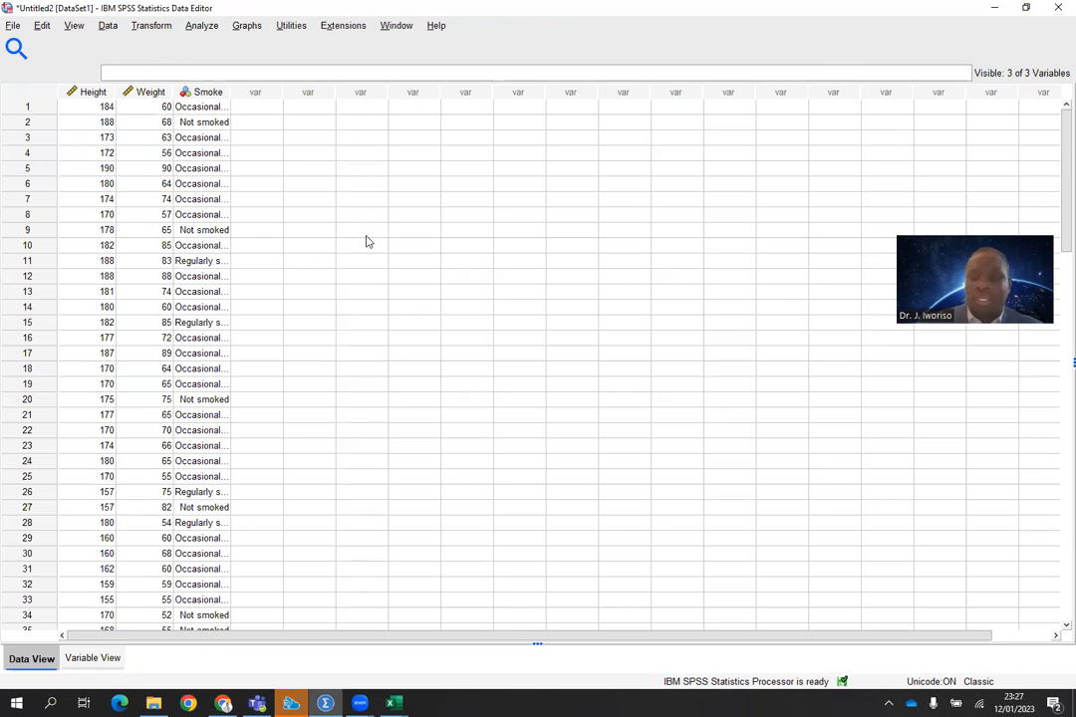
Create a legacy simple scatter plot of Weight_kg against Height_cms with the markers set by Smoking_habit
left_click(248, 27)
mouse_move(289, 160)
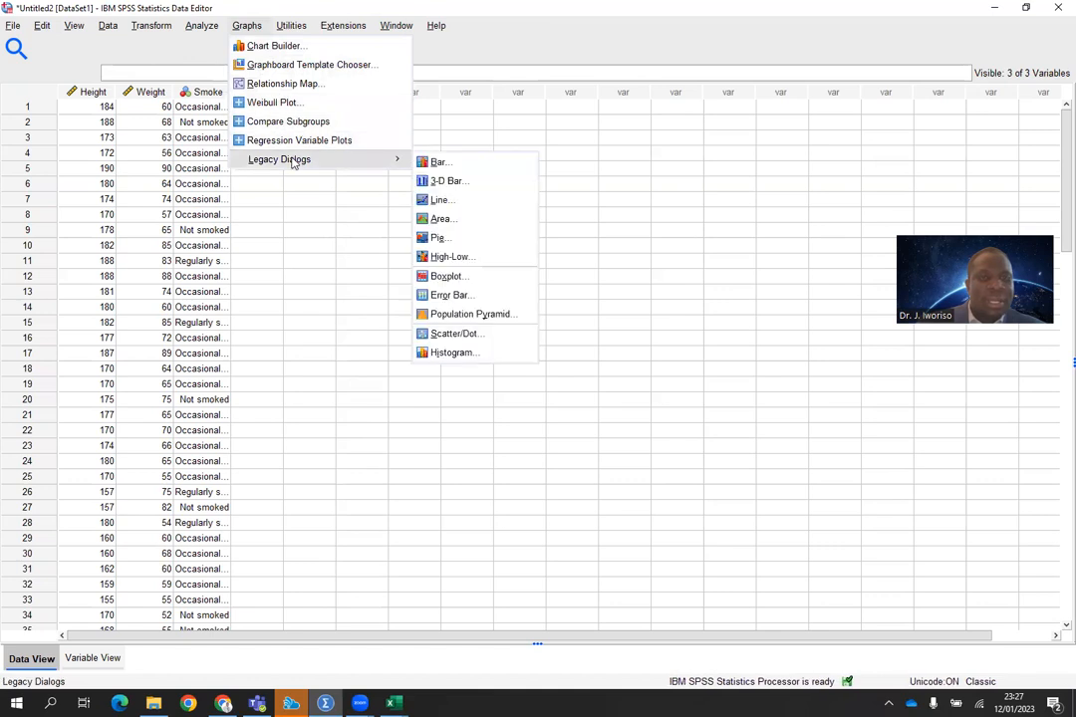
left_click(453, 333)
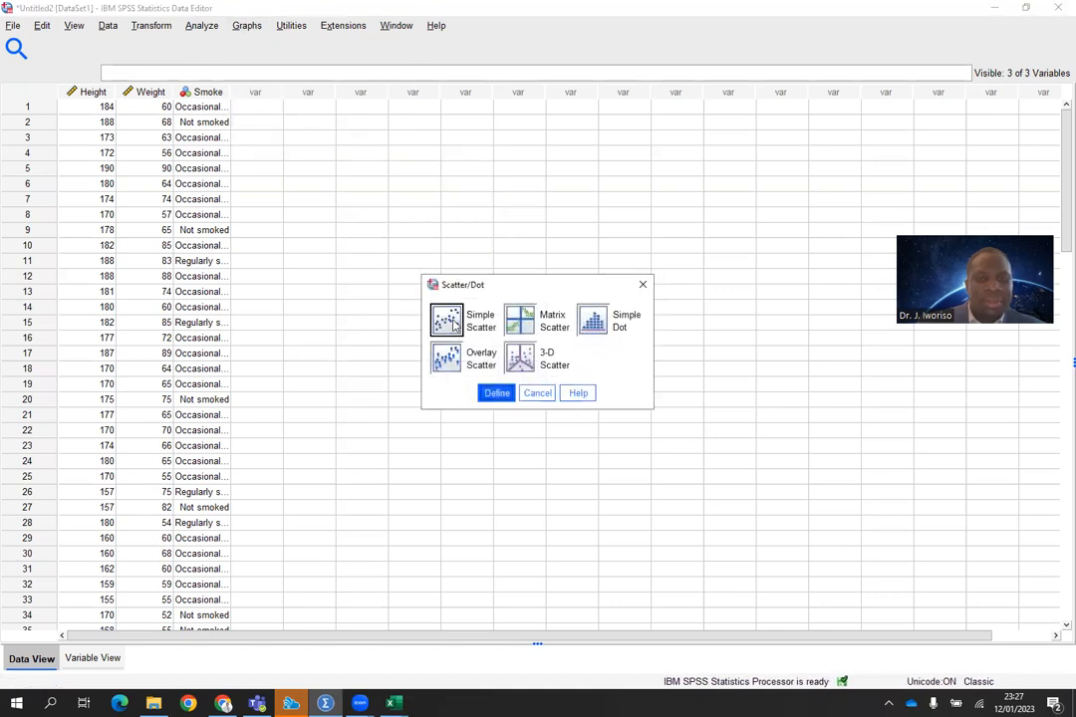
left_click(496, 392)
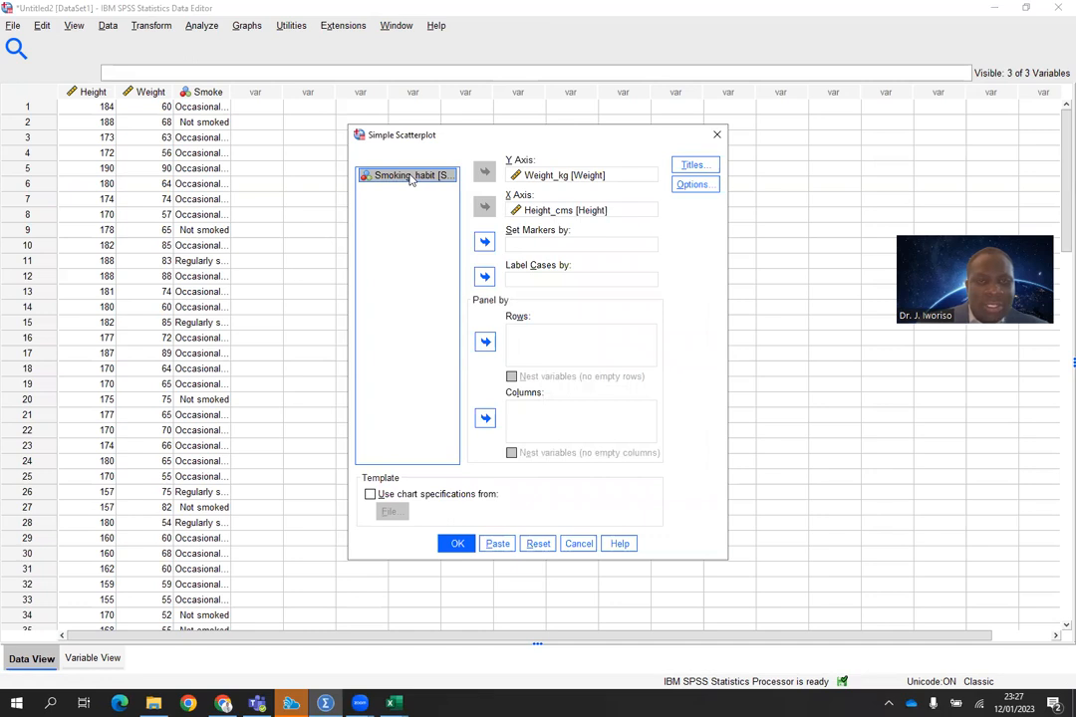
left_click(484, 243)
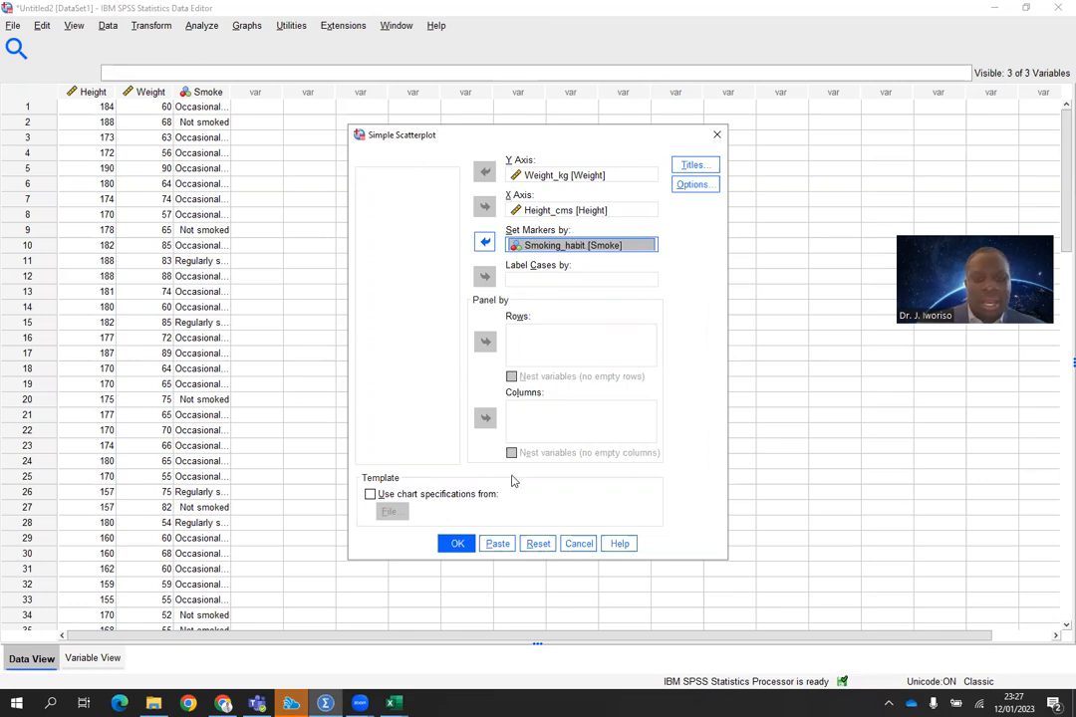
left_click(457, 545)
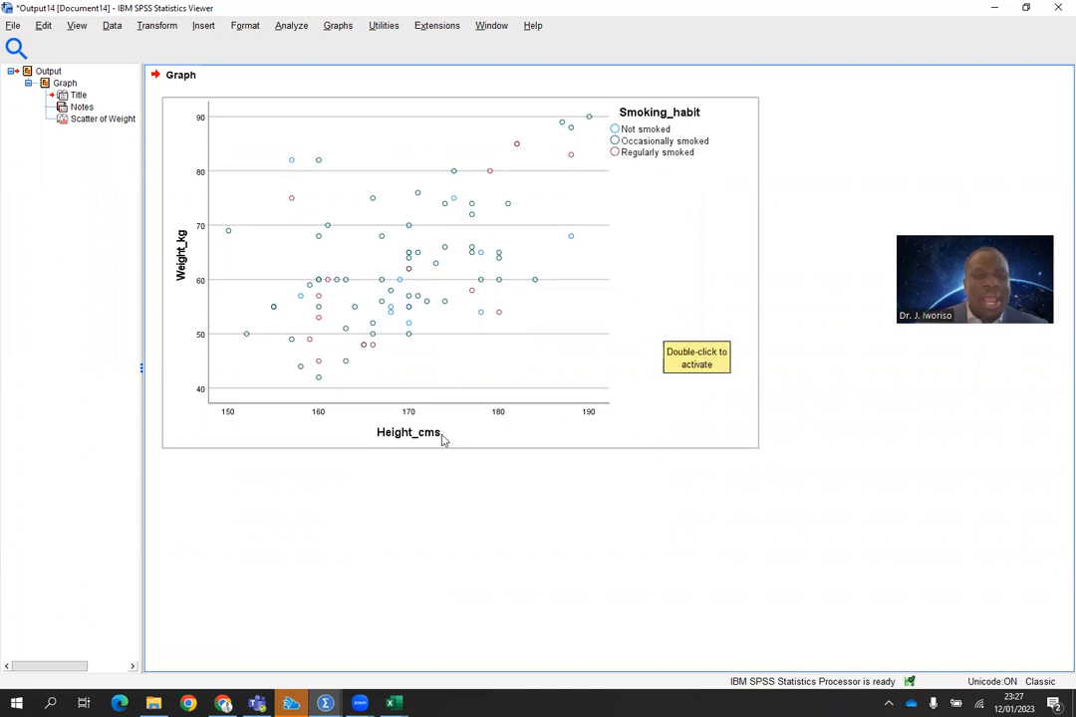
left_click(666, 539)
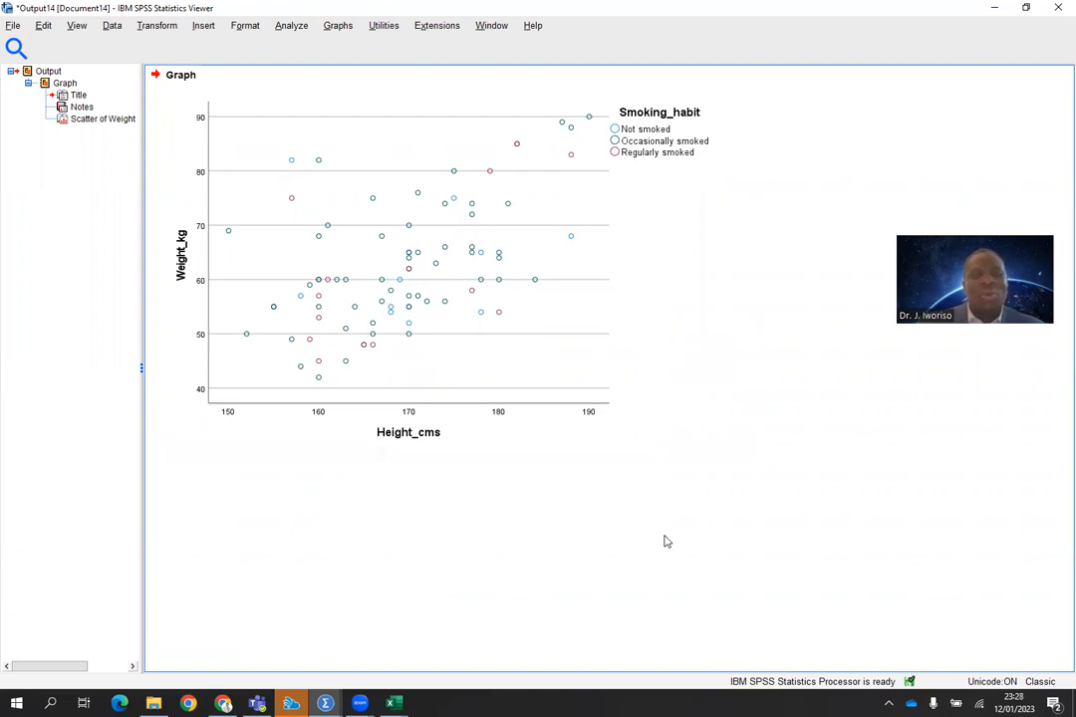
Add a linear fit line at total to the scatter plot grouped by smoking habit and view the chart enlarged
right_click(586, 359)
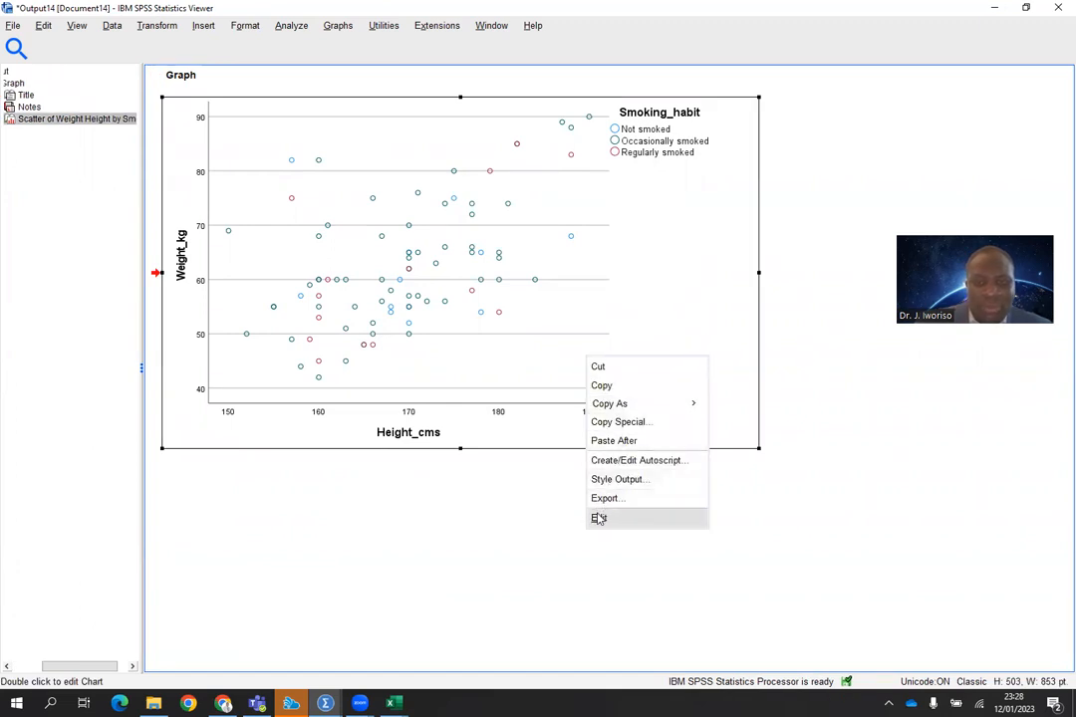
left_click(598, 519)
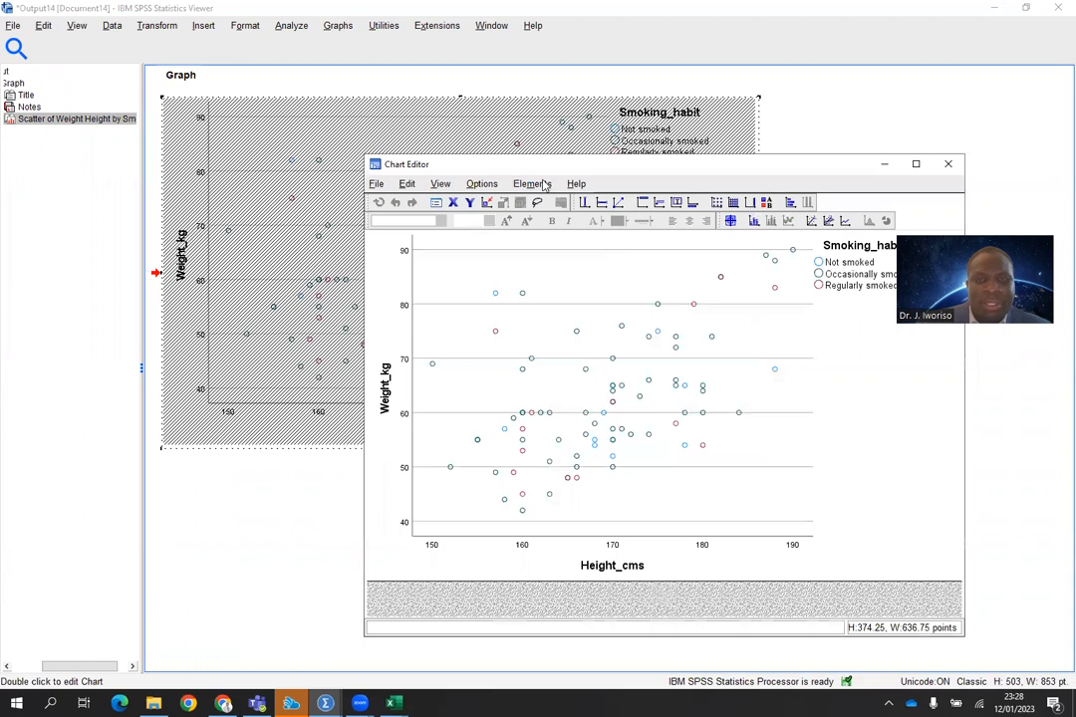
left_click(532, 183)
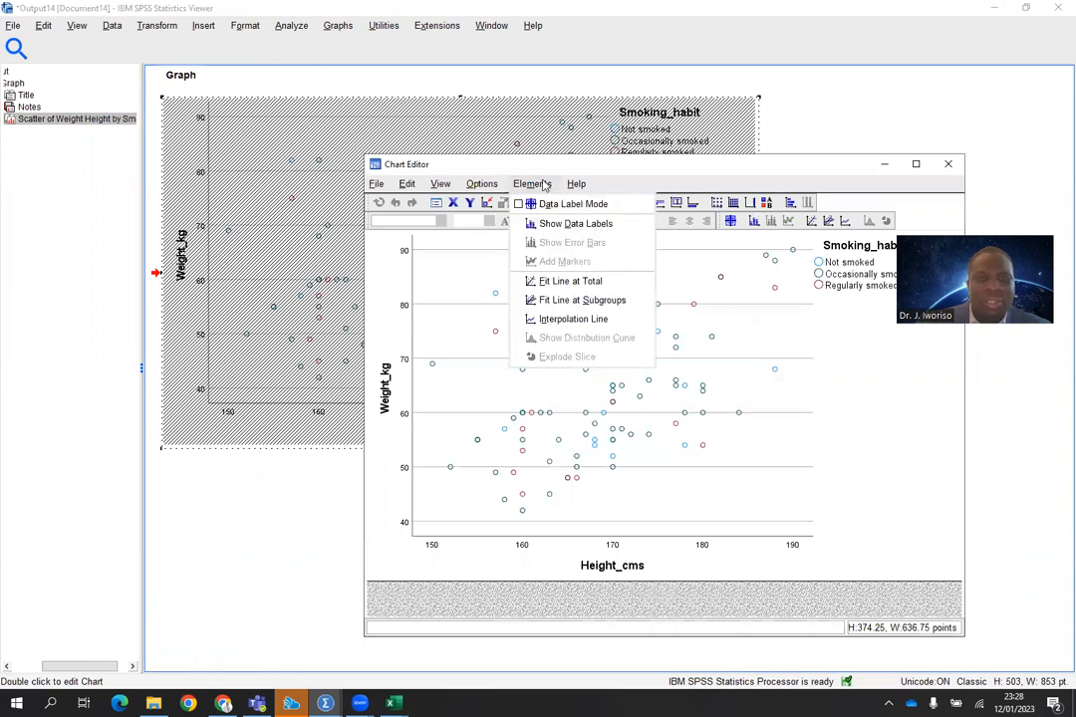
left_click(573, 281)
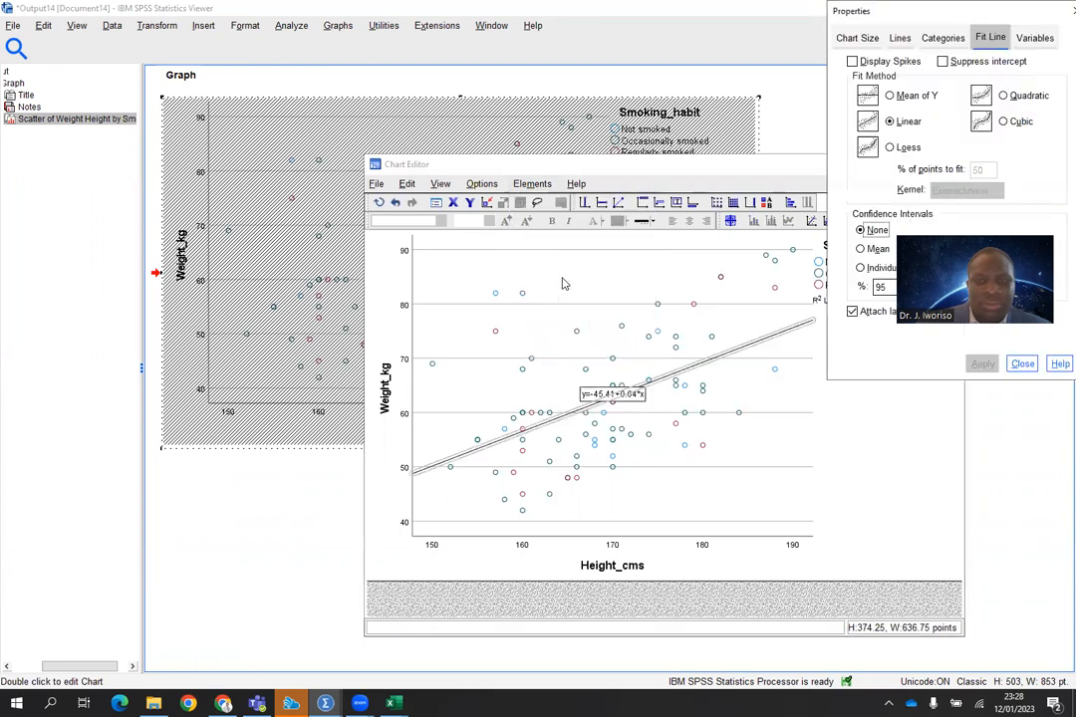
left_click(1062, 12)
left_click(915, 164)
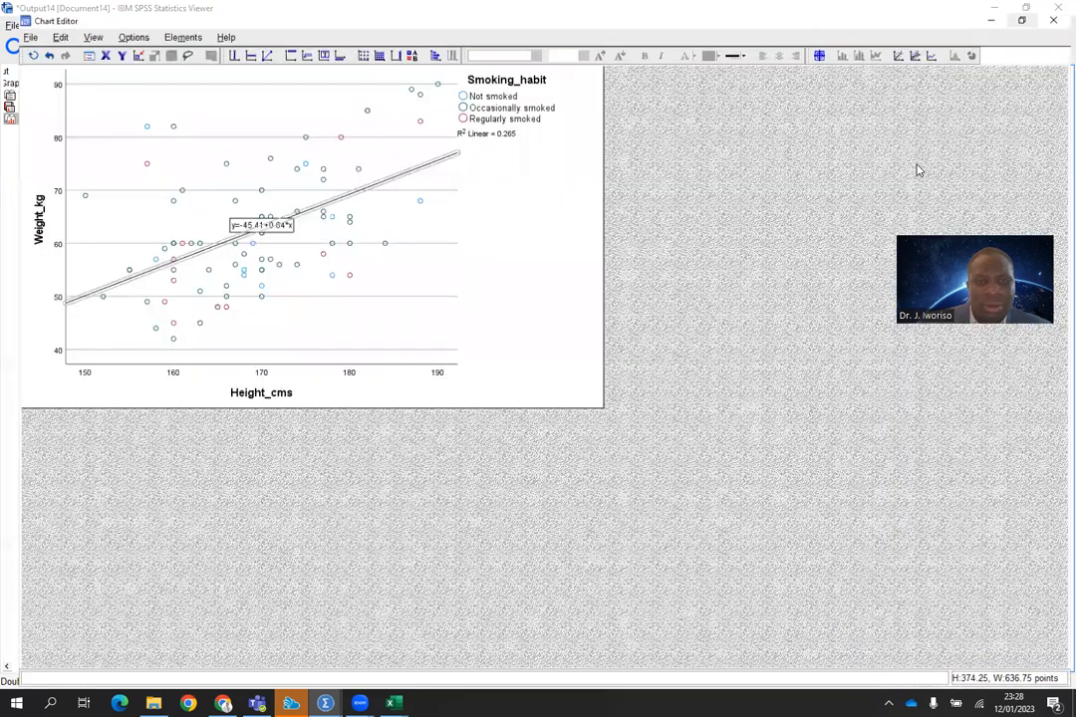
left_click(671, 245)
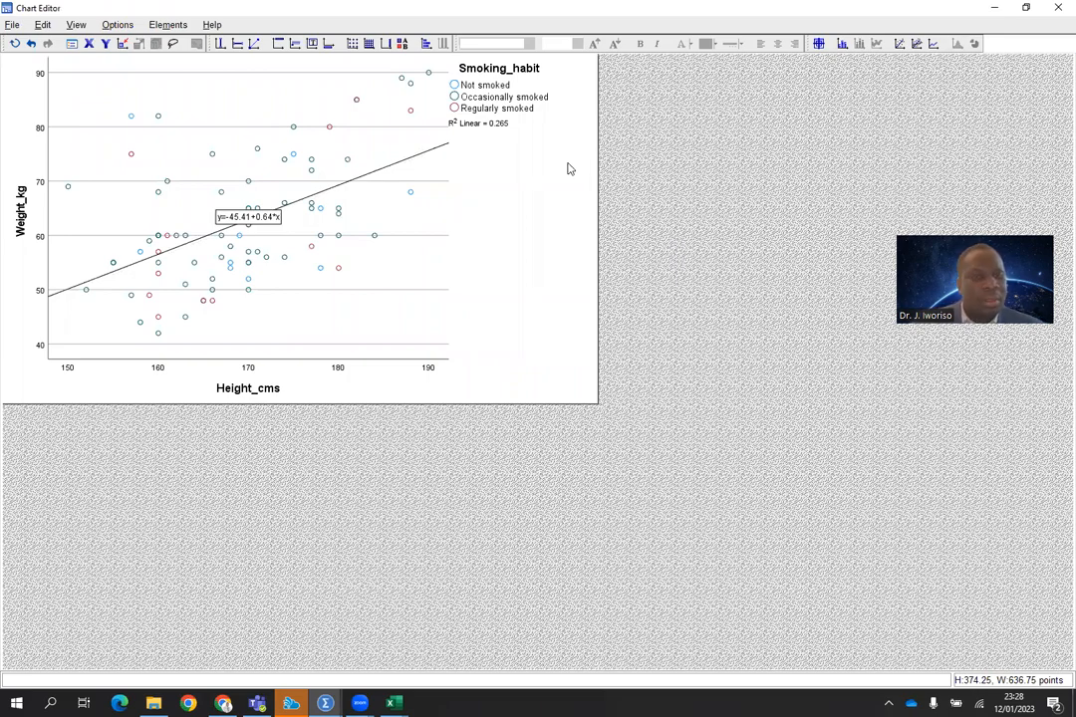
Close the Chart Editor and discard the output viewer's contents to return to the data
left_click(1057, 9)
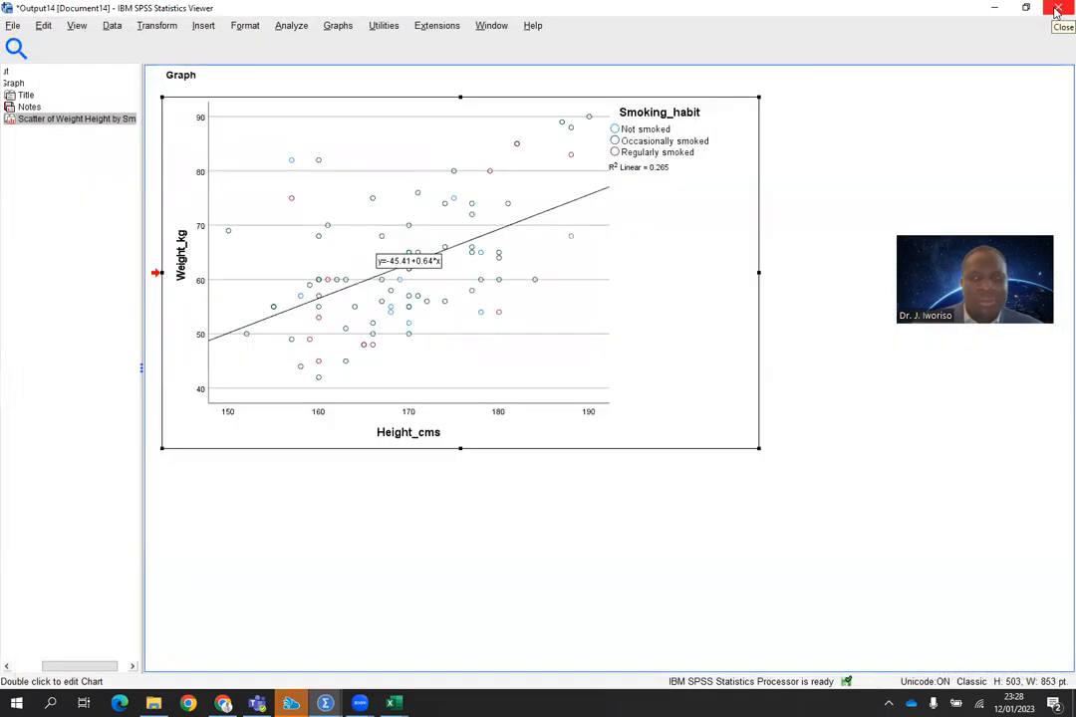
left_click(1057, 9)
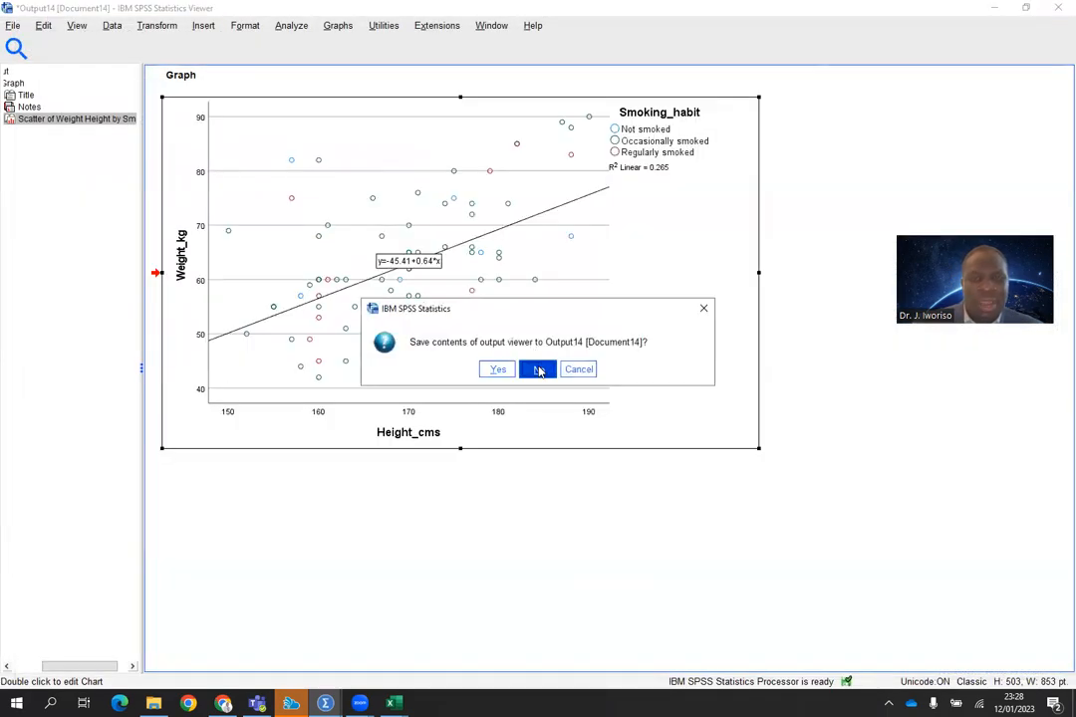
left_click(538, 370)
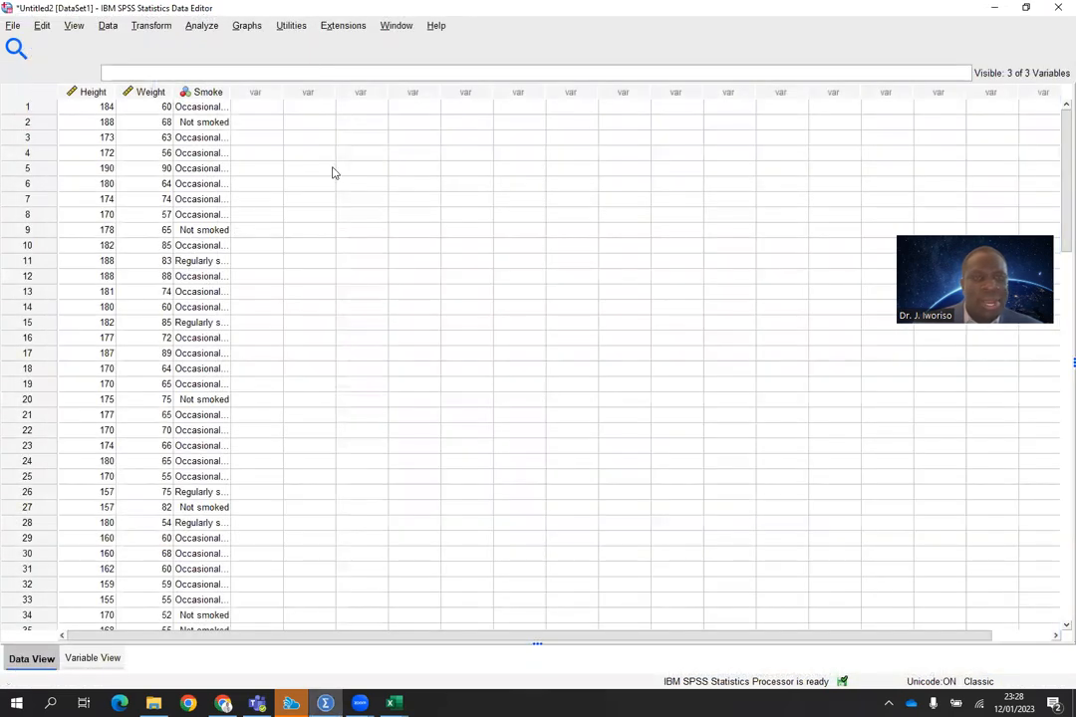
Set up a legacy overlay scatter plot with Weight_kg as the Y variable and Height_cms as the X variable of the first pair
left_click(254, 28)
mouse_move(303, 165)
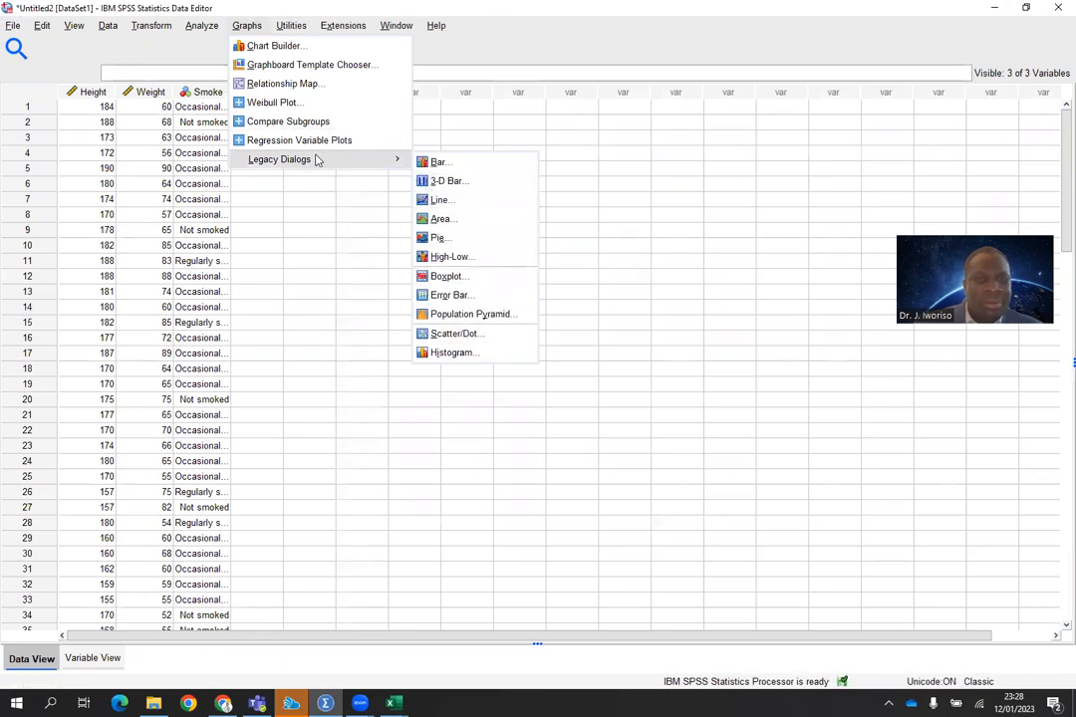
left_click(456, 334)
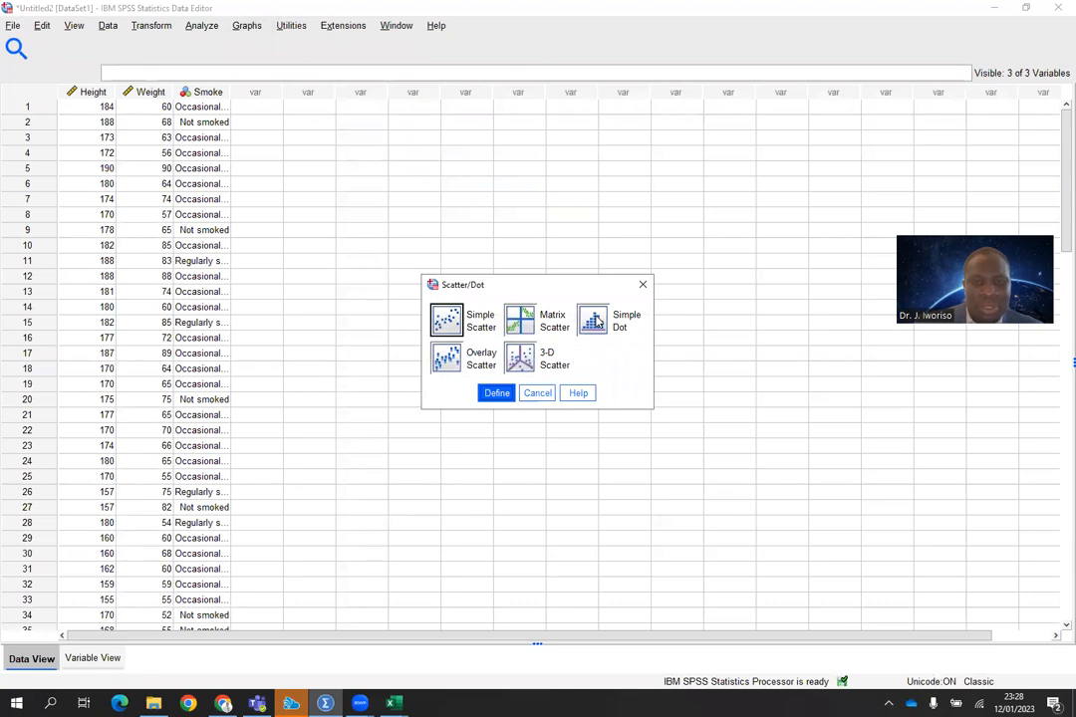
left_click(456, 363)
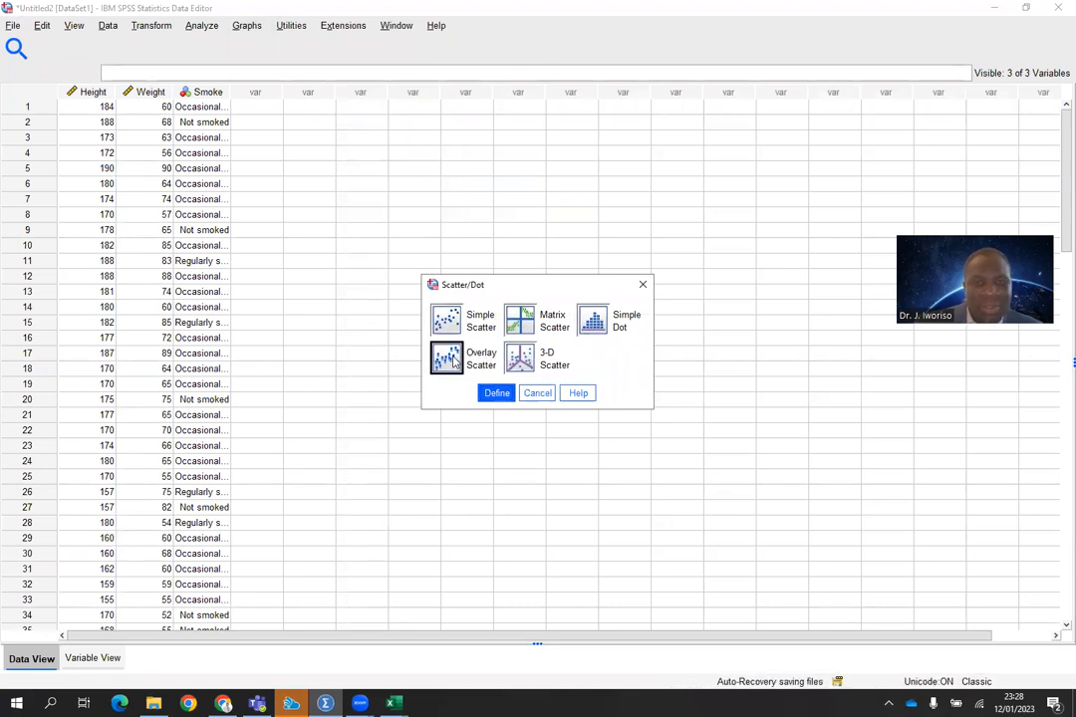
left_click(594, 325)
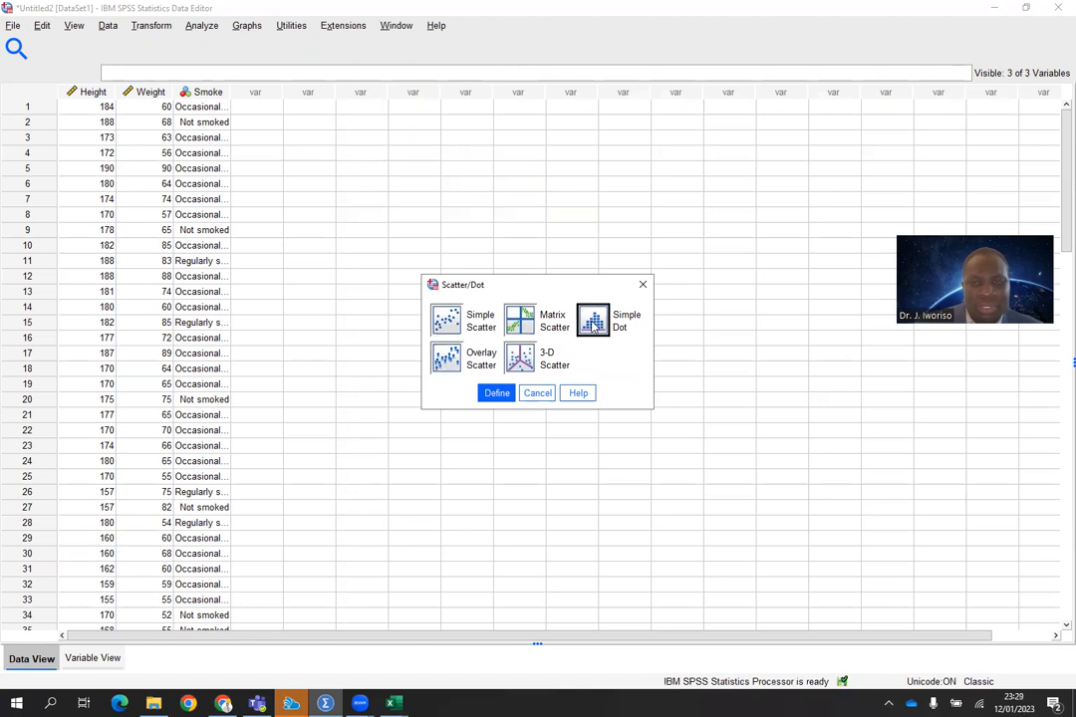
left_click(455, 364)
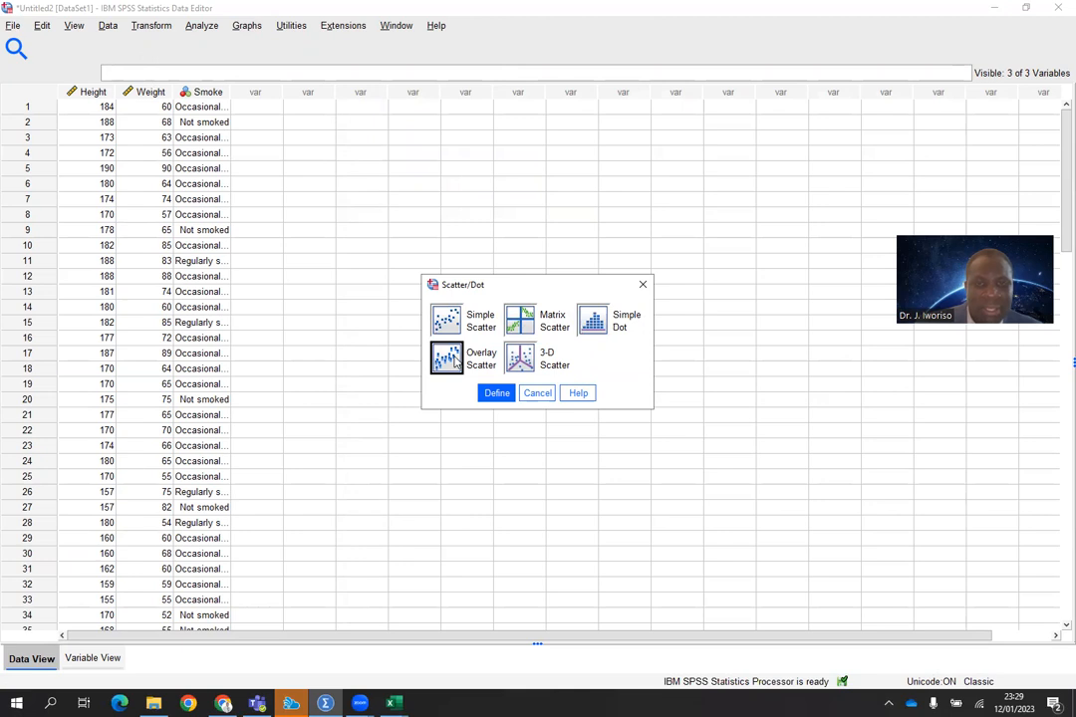
left_click(495, 393)
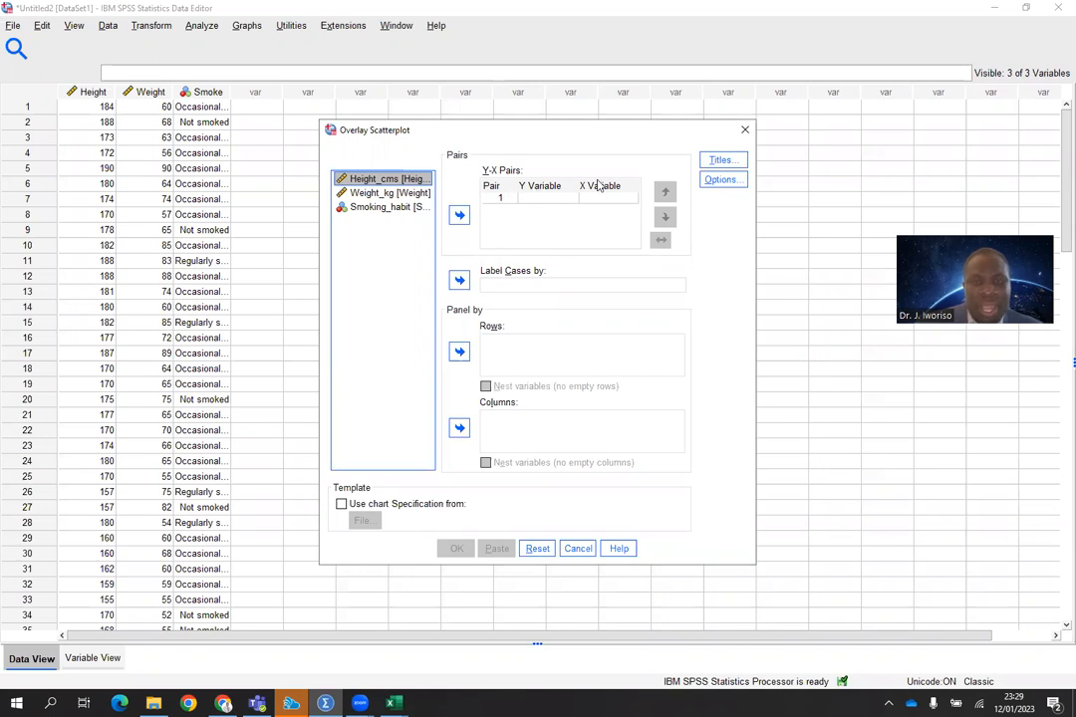
left_click(390, 194)
left_click(459, 215)
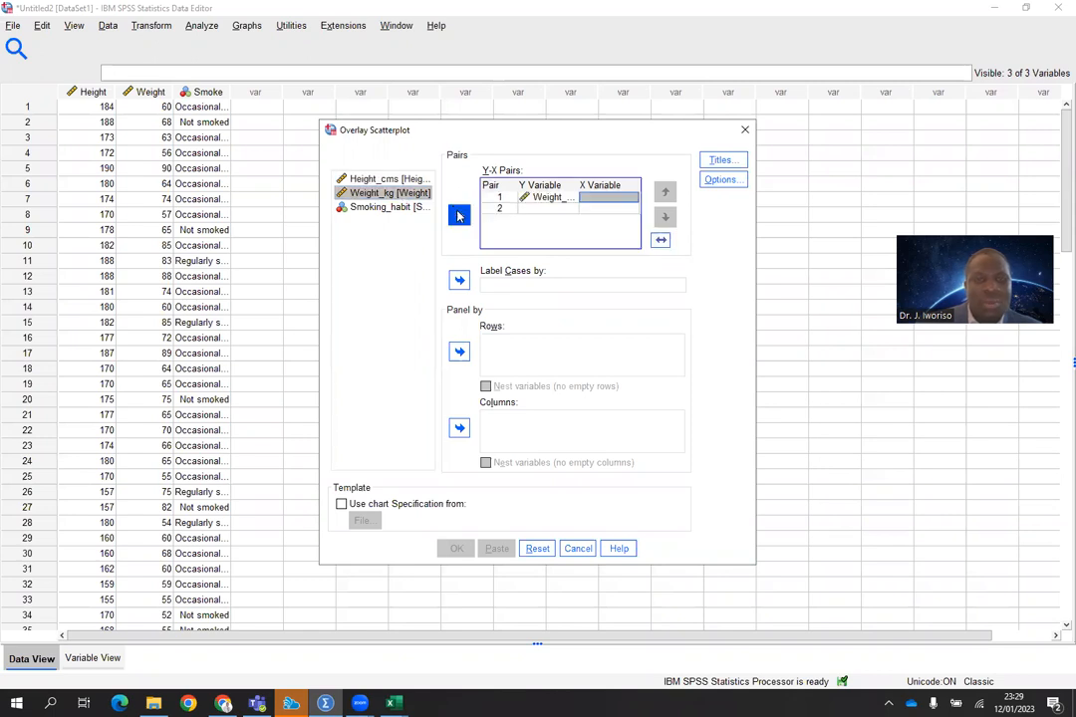
left_click(389, 179)
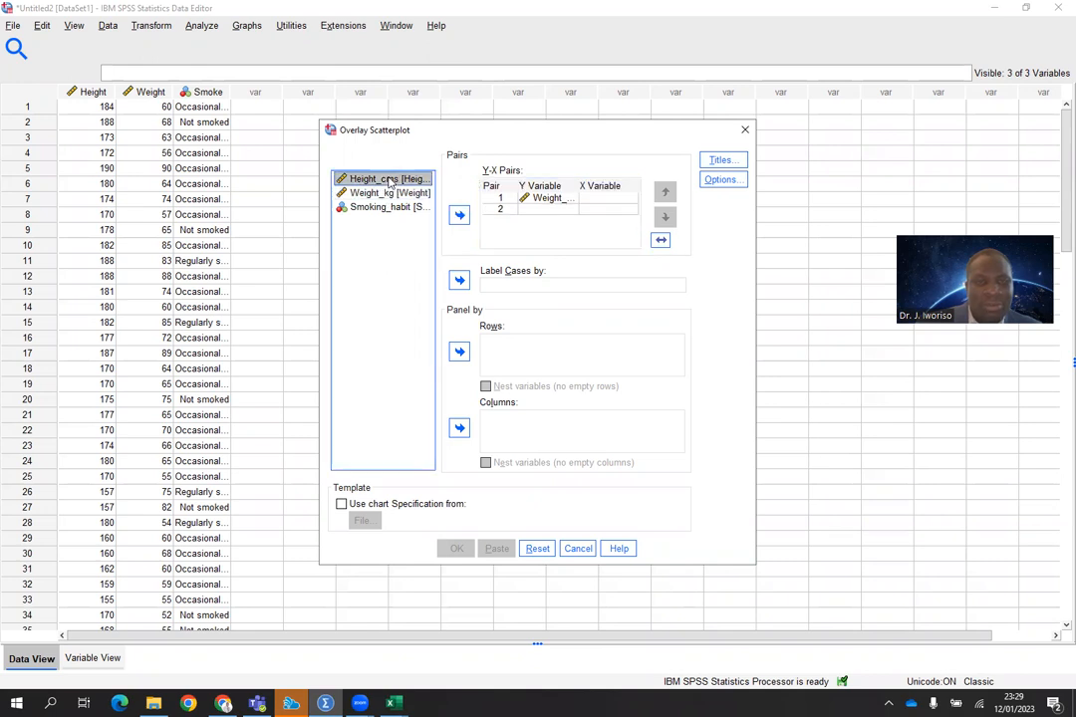
left_click(459, 216)
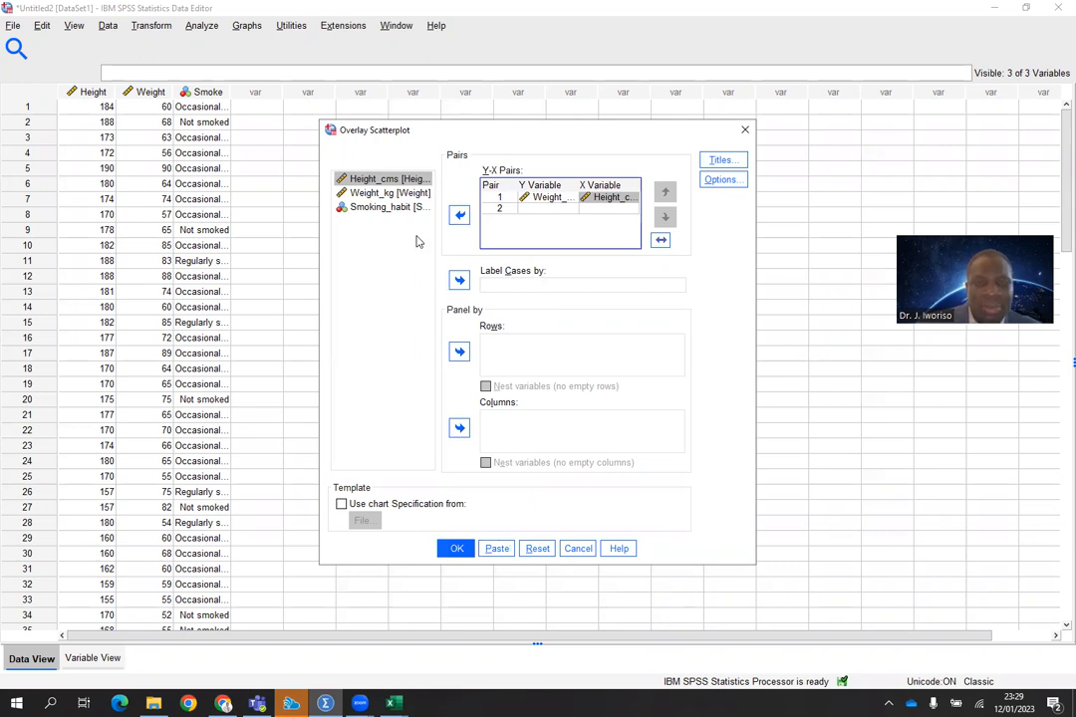
Label the overlay scatter plot's cases by Smoking_habit and generate the chart
left_click(339, 180)
left_click(391, 208)
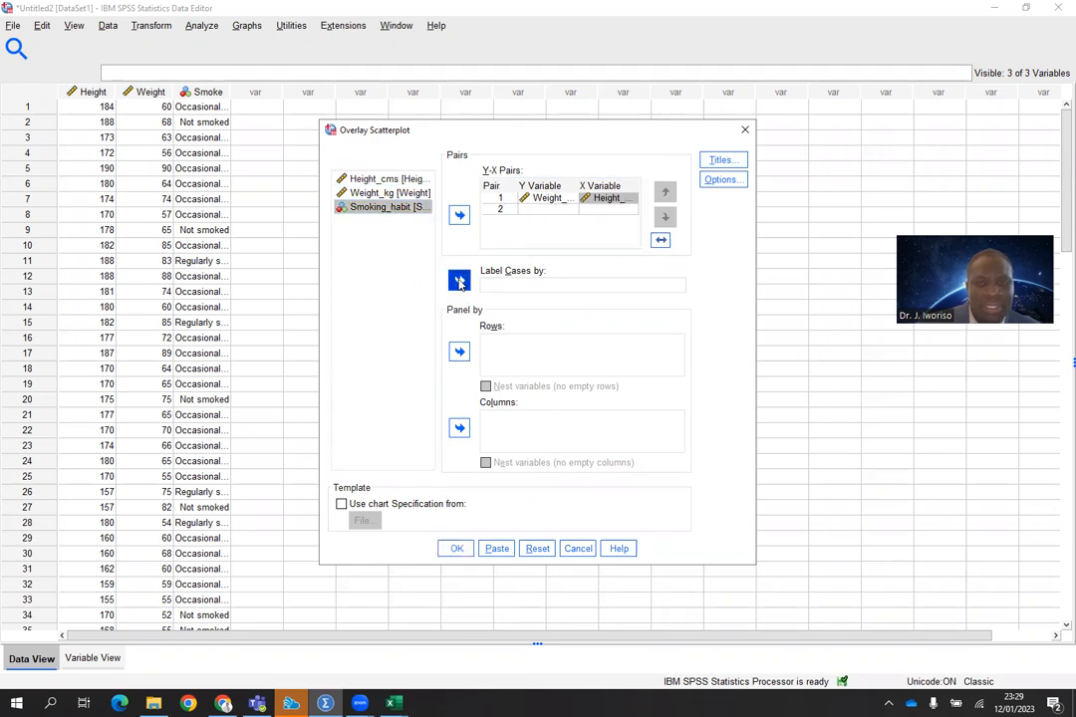
left_click(459, 282)
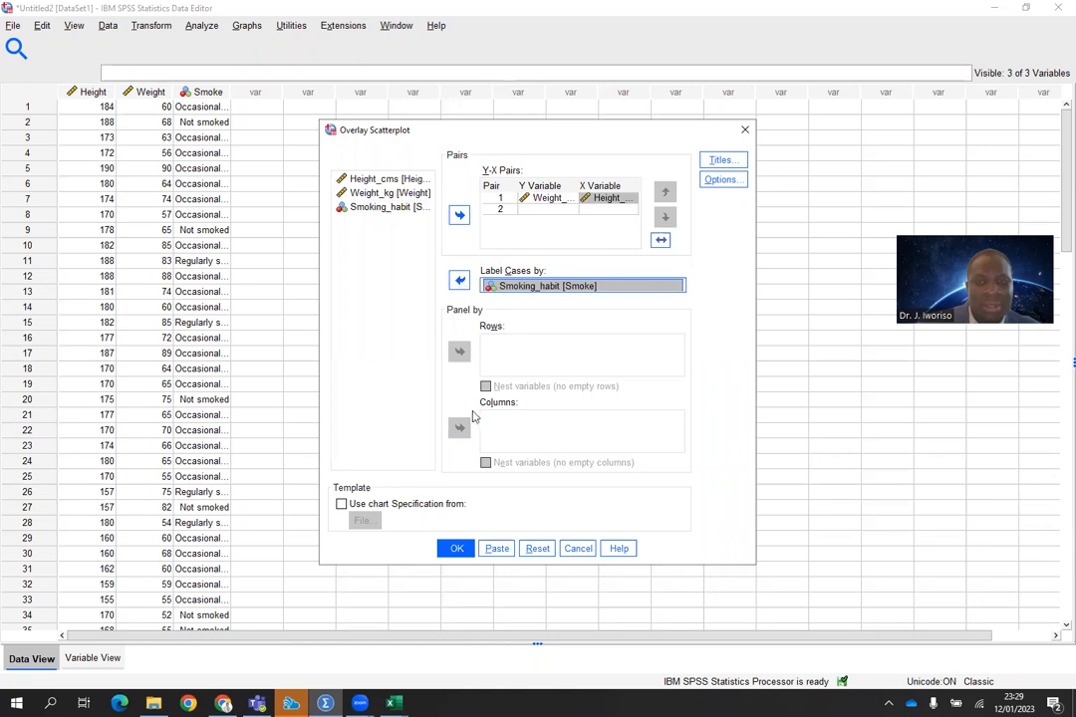
left_click(456, 549)
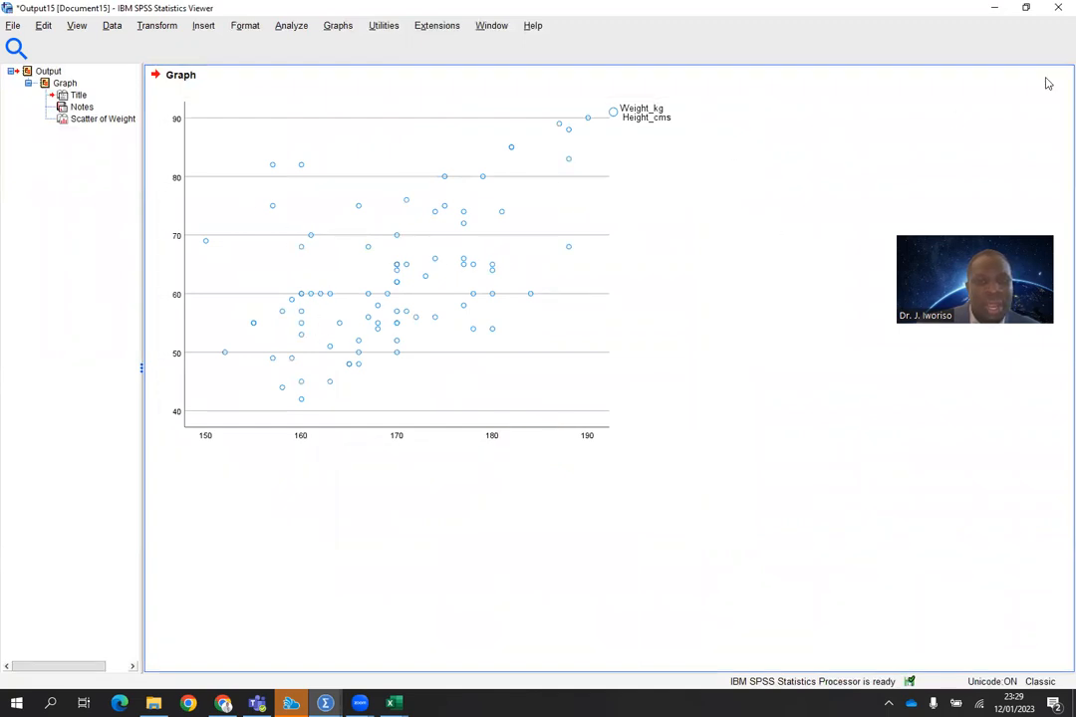
Close the output viewer holding the overlay scatter plot without saving its contents
left_click(1056, 10)
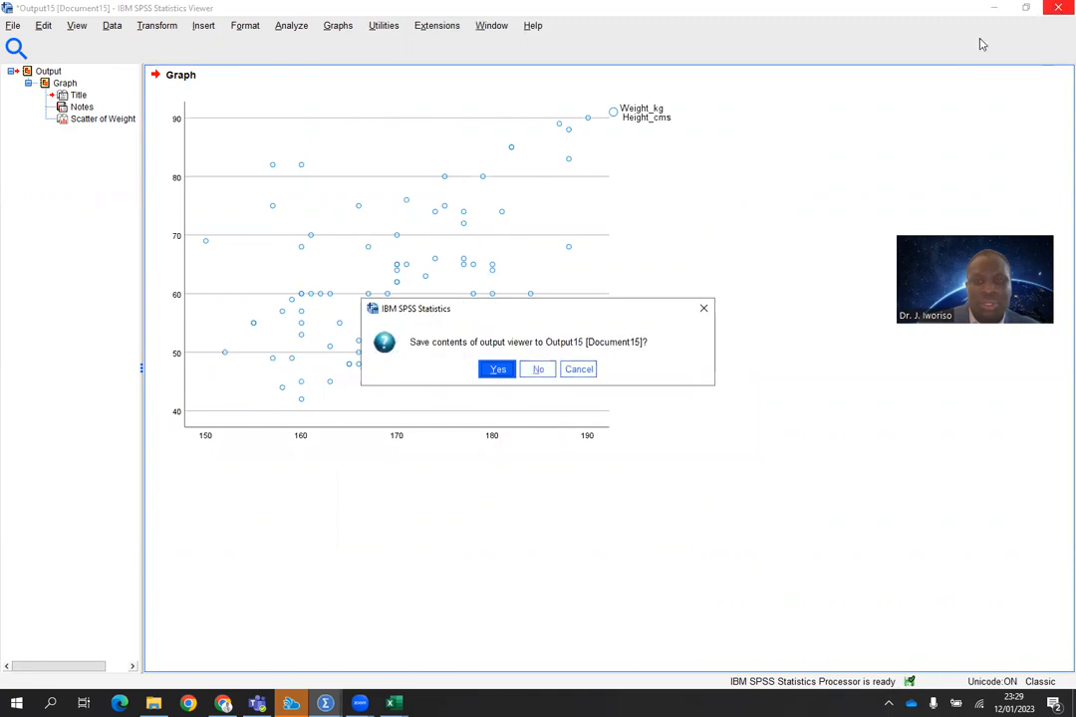
left_click(545, 369)
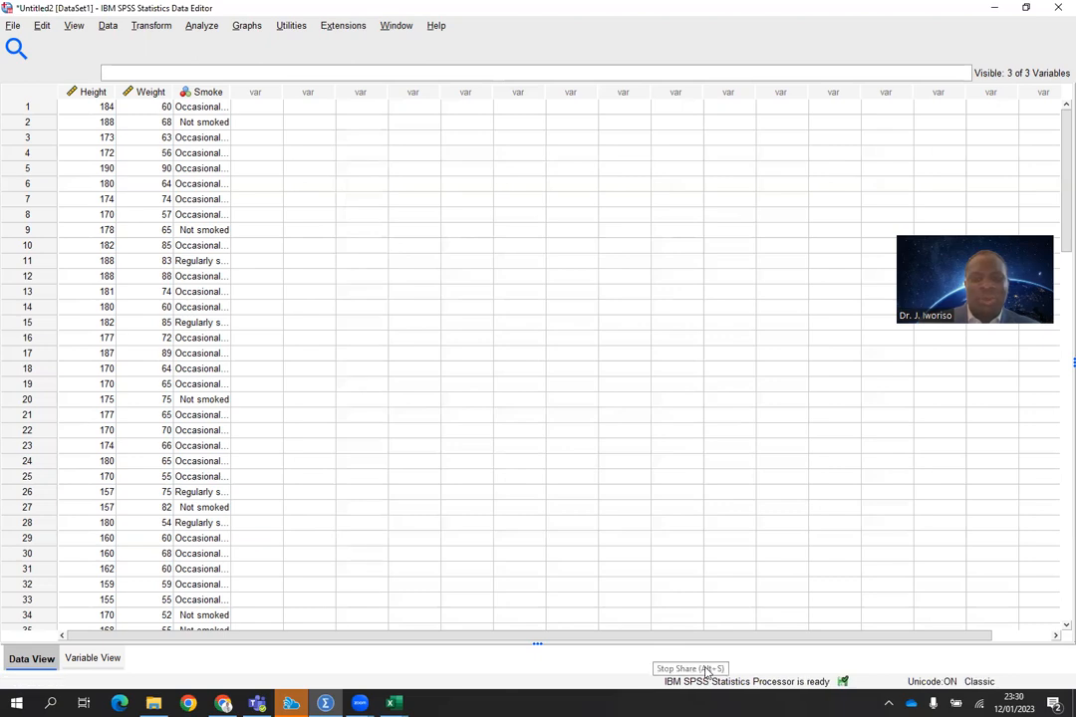
left_click(687, 669)
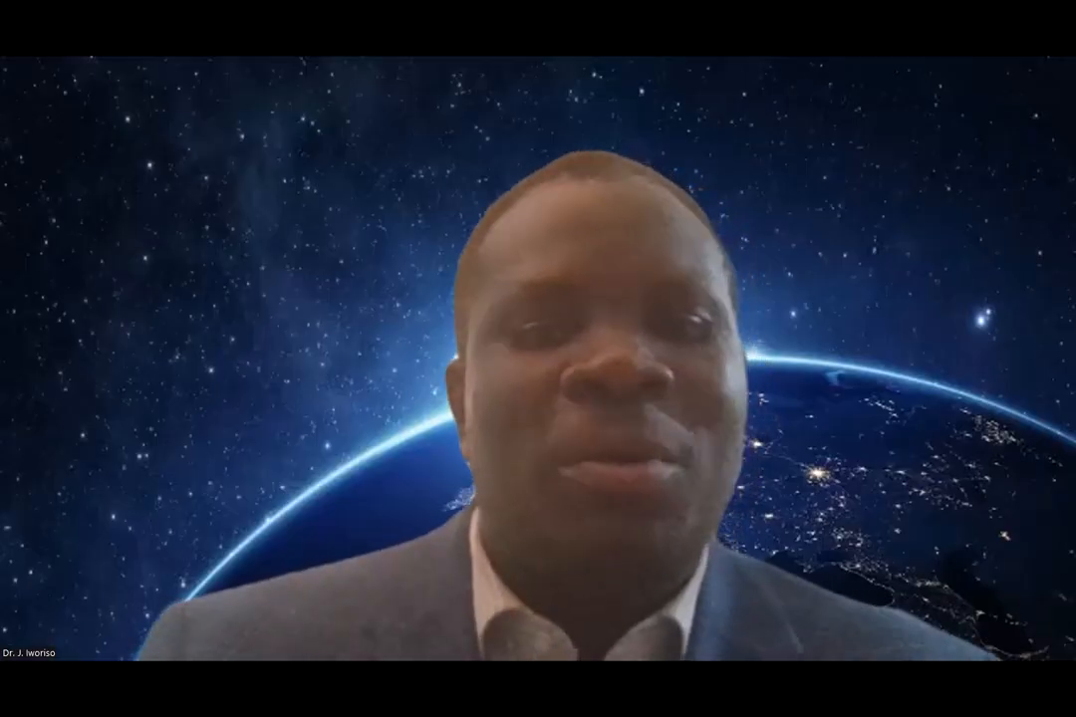